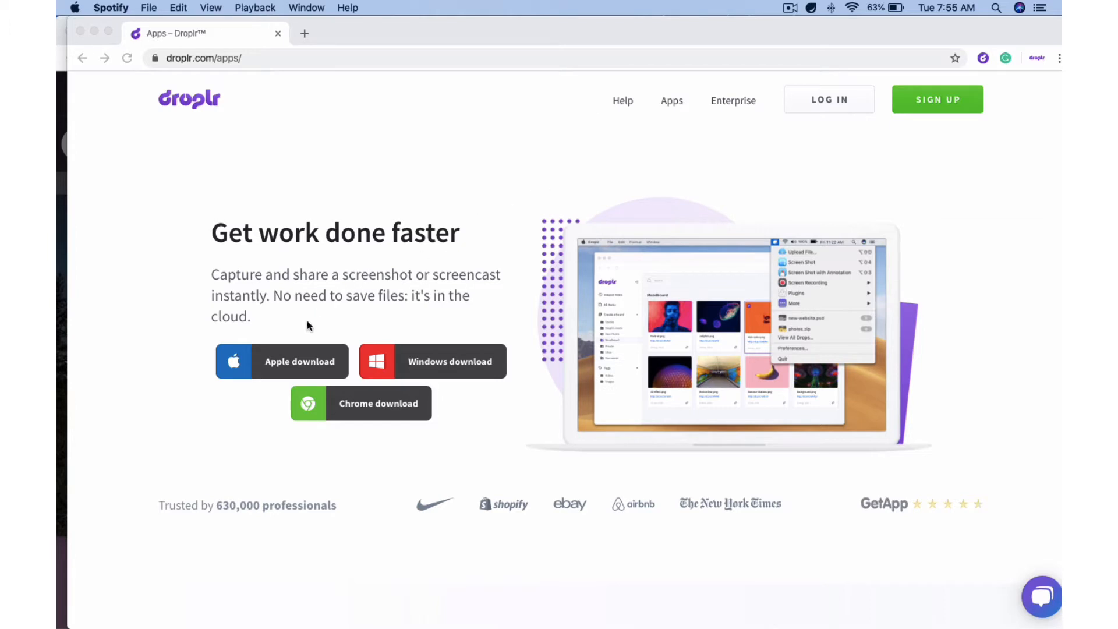
Screenshot the hero area of the Droplr apps page so its share link is copied
left_click(287, 331)
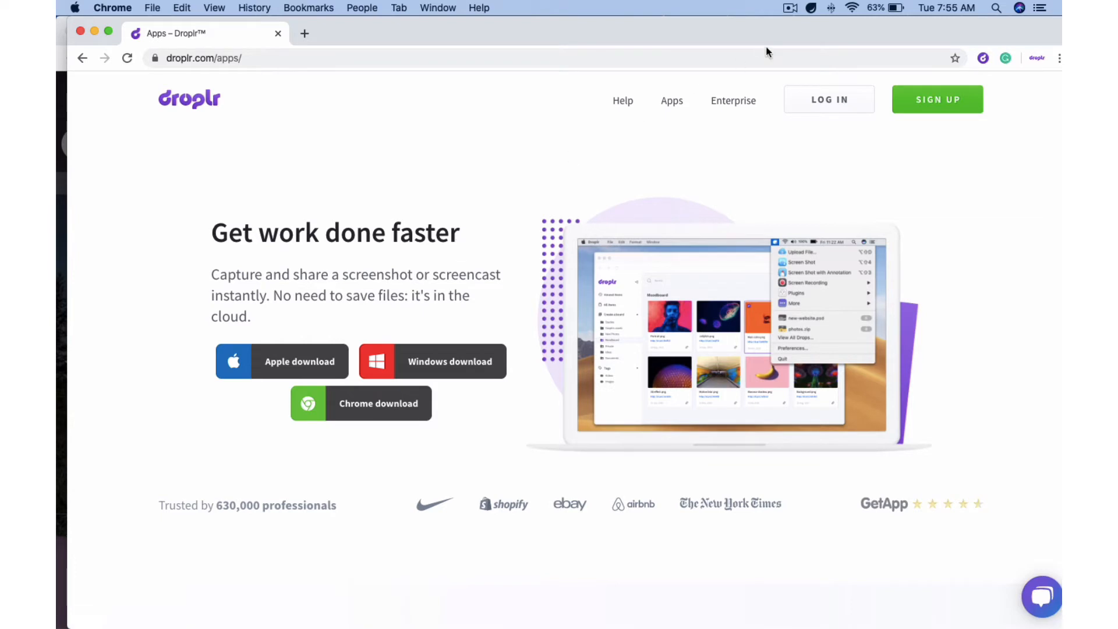
left_click(811, 9)
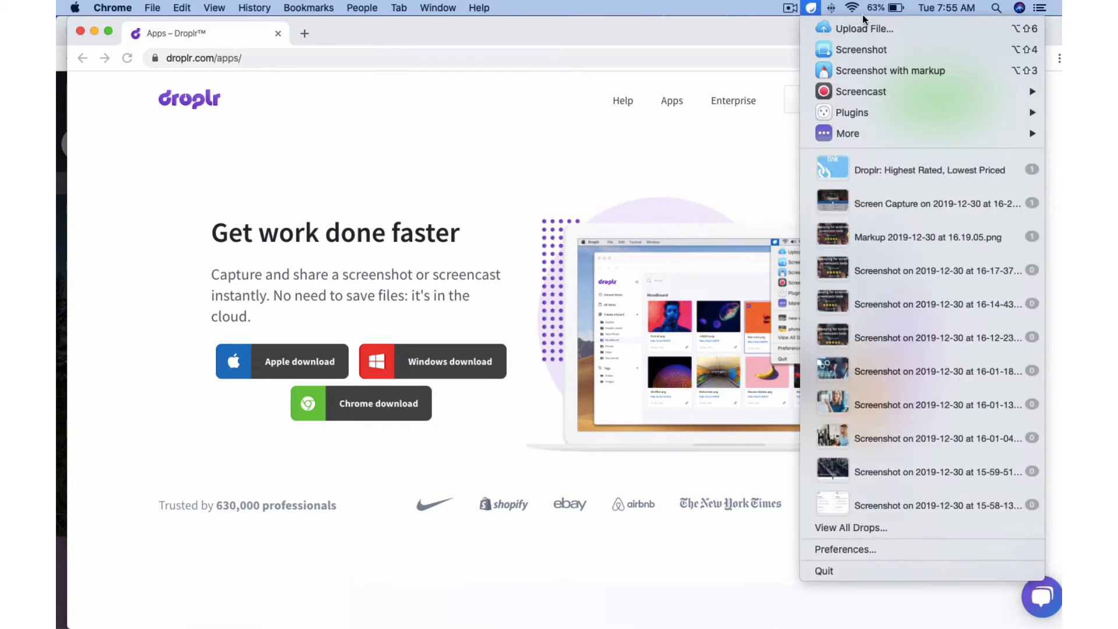
left_click(912, 51)
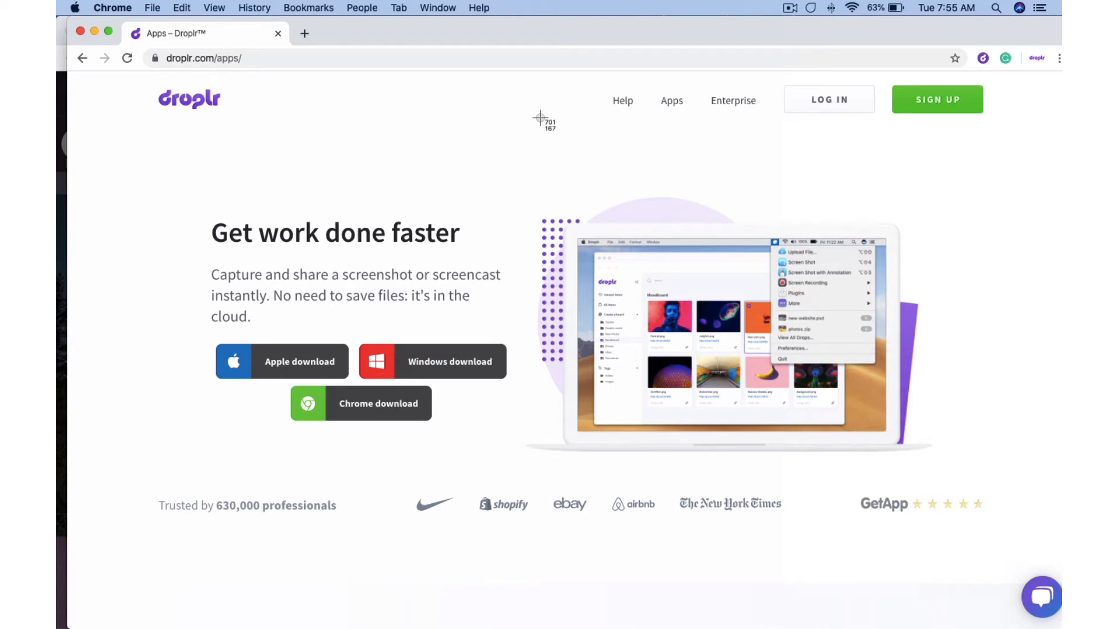
left_click_drag(185, 131, 958, 485)
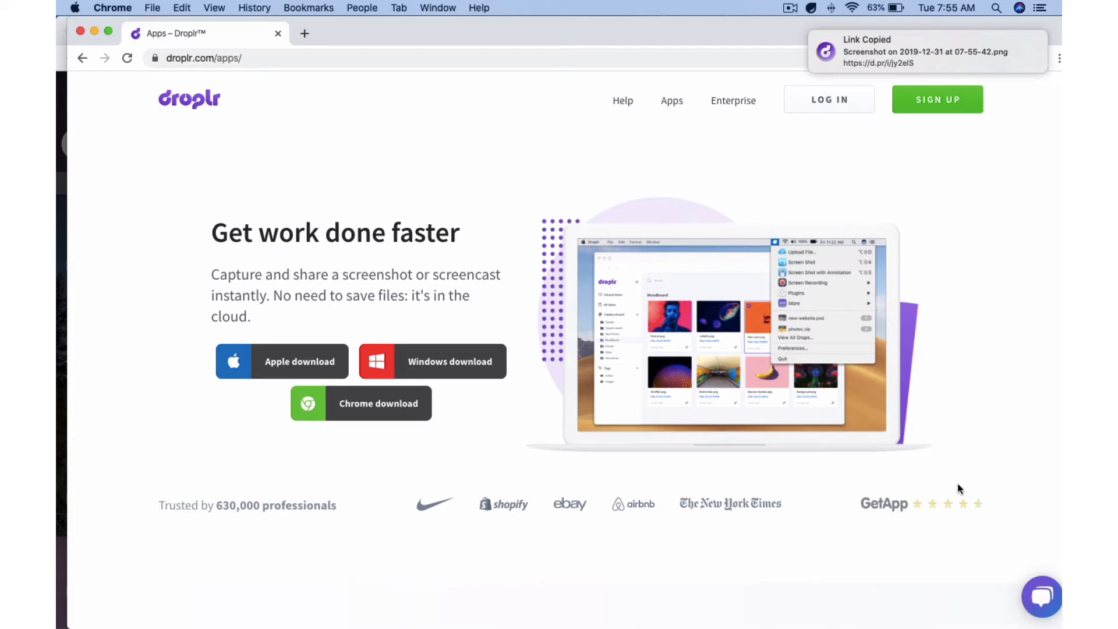
left_click(59, 564)
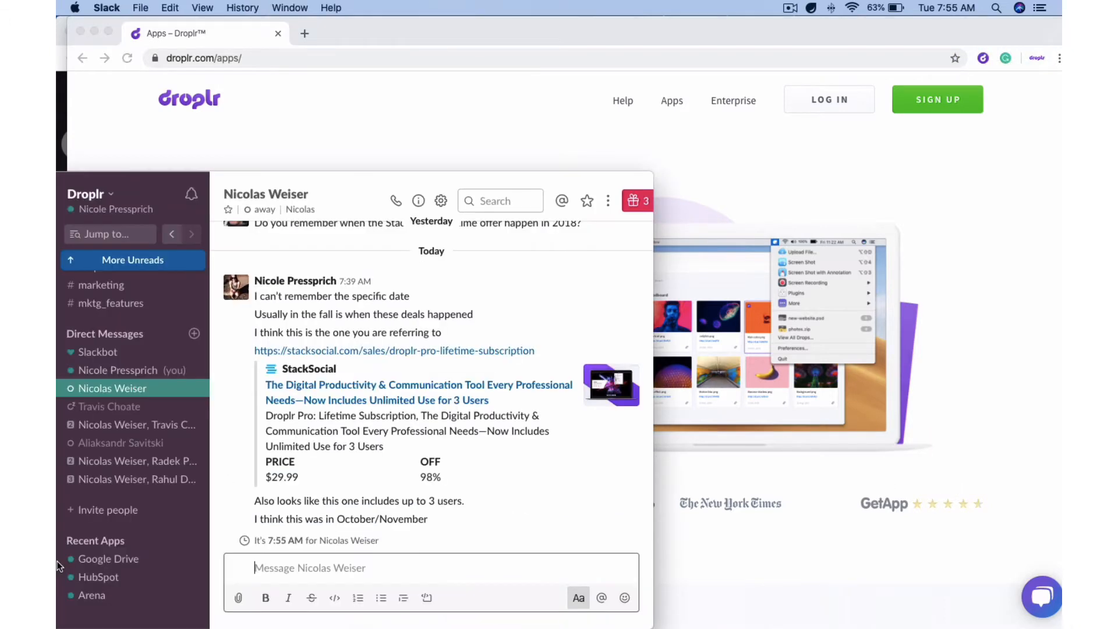
Paste the screenshot's share link into your own Slack direct message and send it
left_click(116, 370)
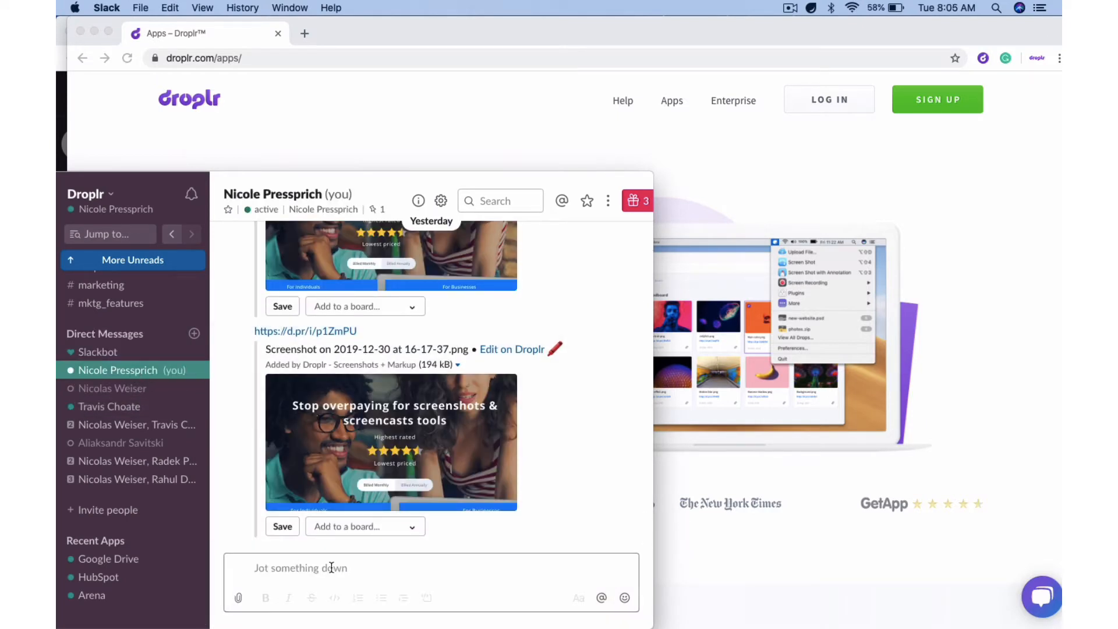
left_click(331, 567)
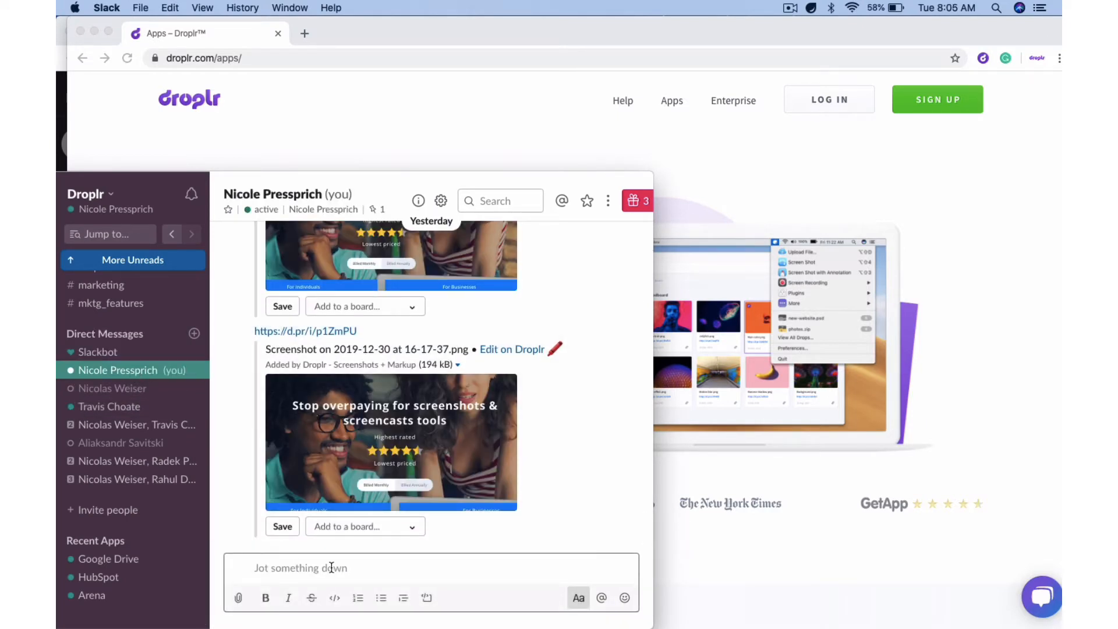
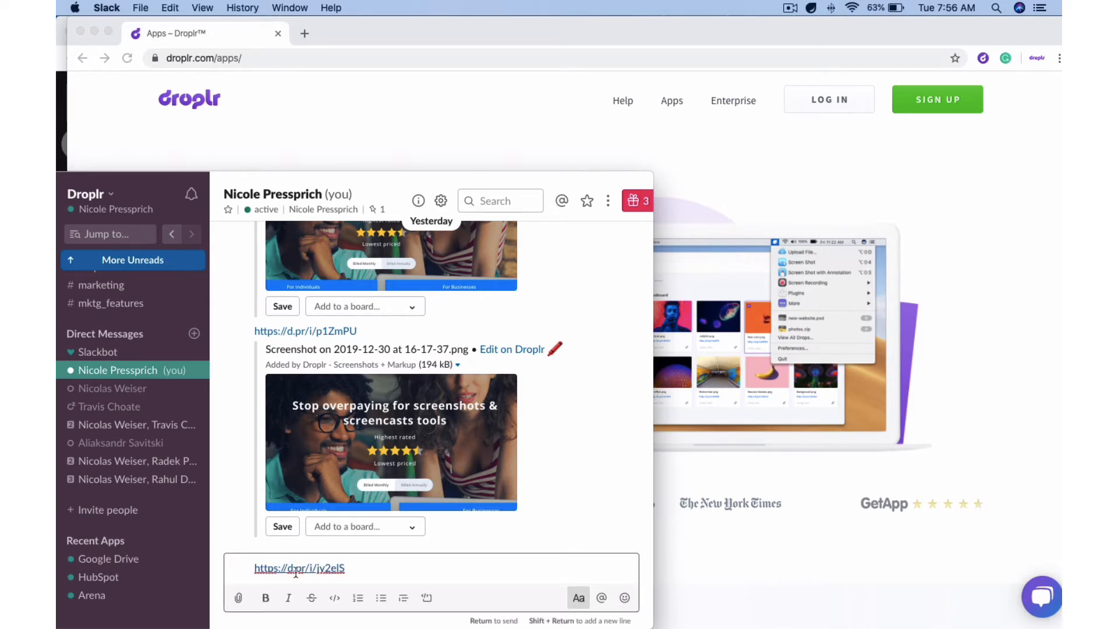
key("Return")
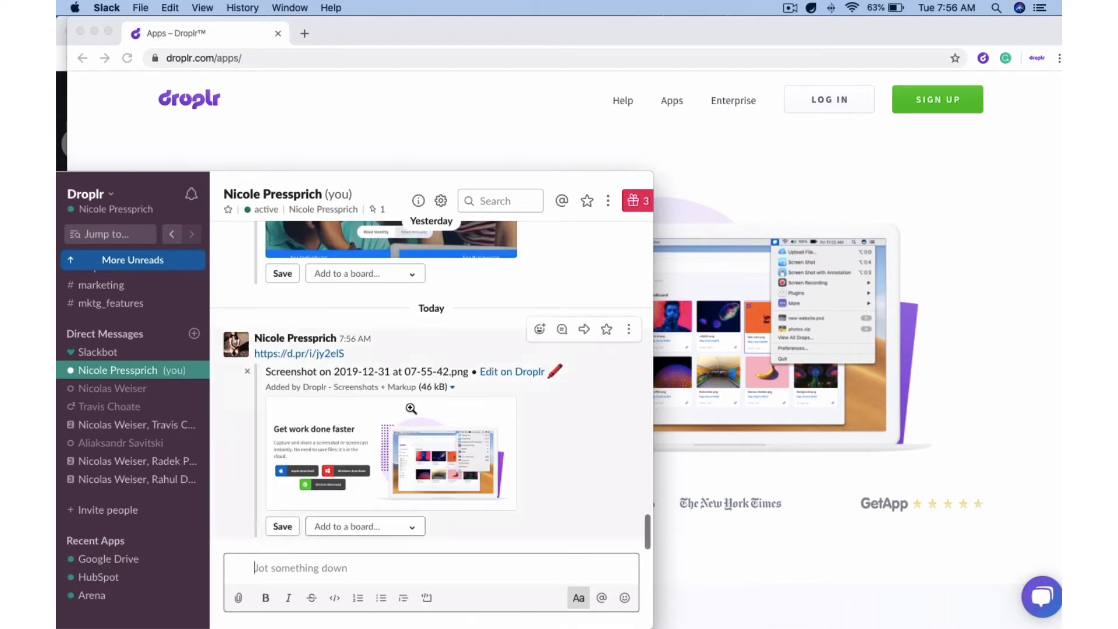
left_click(876, 163)
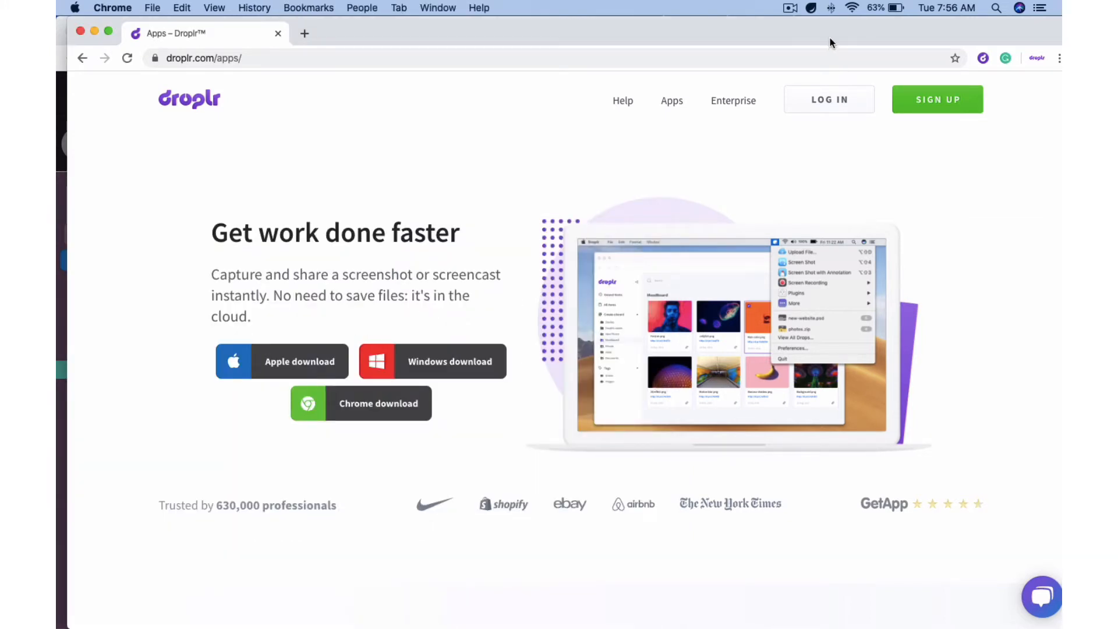
Capture the headline and illustration area, adding a red arrow and a red box around the laptop
left_click(811, 7)
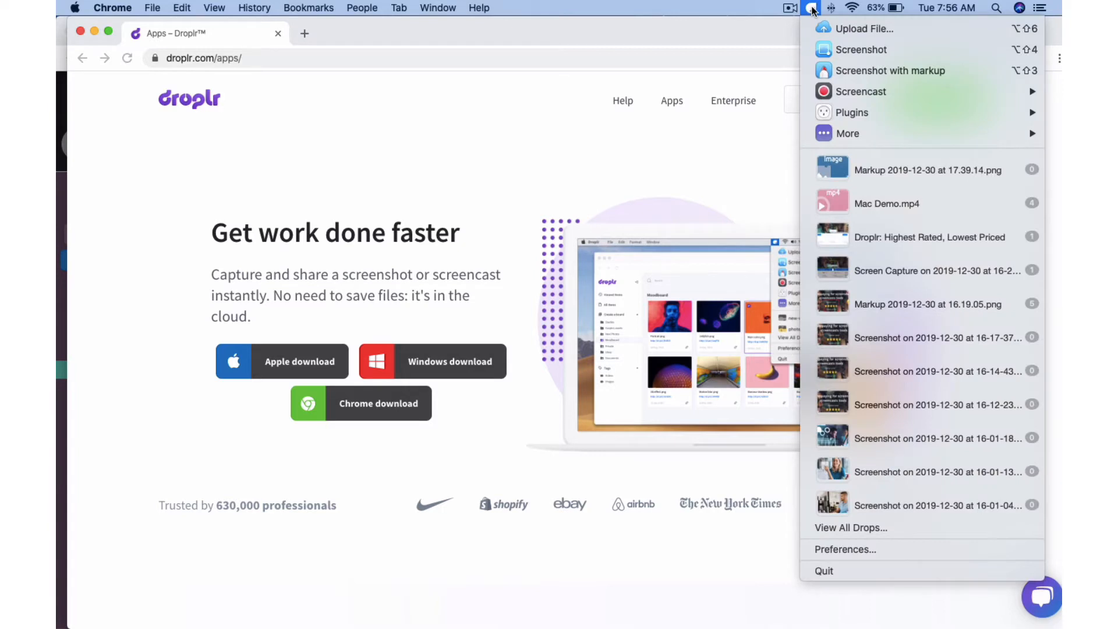
left_click(864, 68)
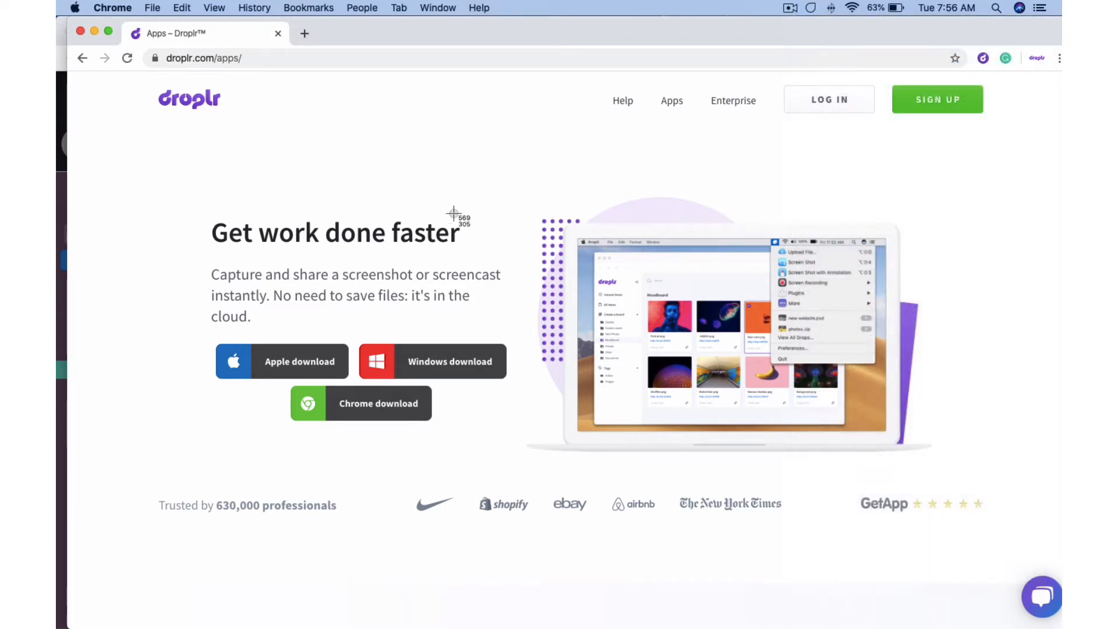
mouse_move(156, 148)
left_mouse_down()
mouse_move(898, 495)
mouse_move(970, 540)
left_mouse_up()
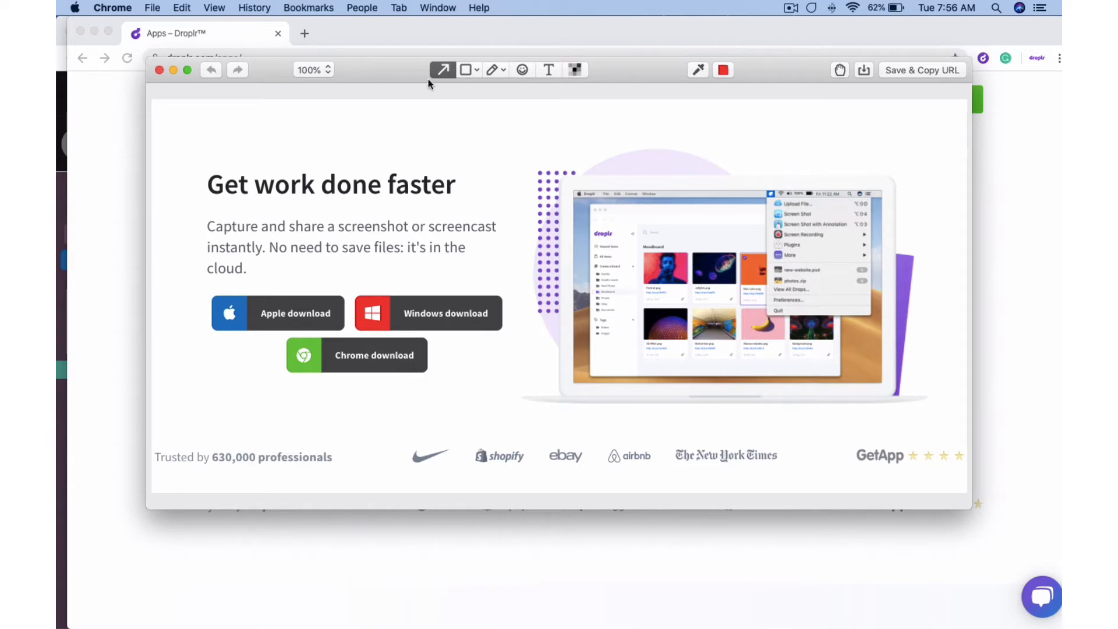
left_click_drag(173, 141, 201, 220)
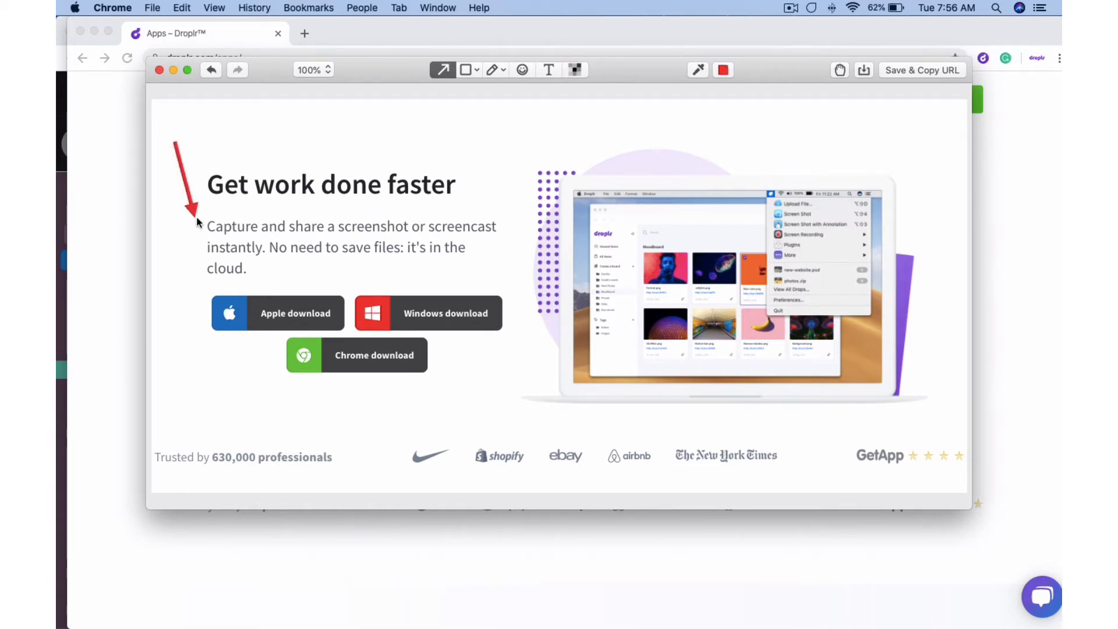
mouse_move(470, 69)
left_mouse_down()
mouse_move(709, 291)
mouse_move(946, 426)
left_mouse_up()
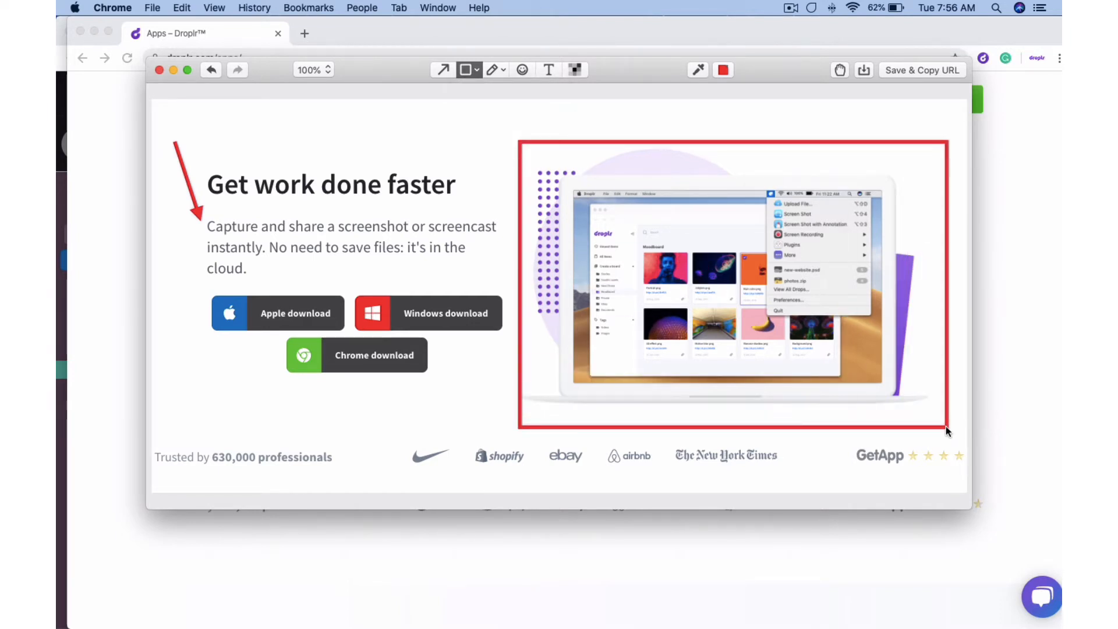
Highlight the word 'faster' in the captured headline
left_click(504, 70)
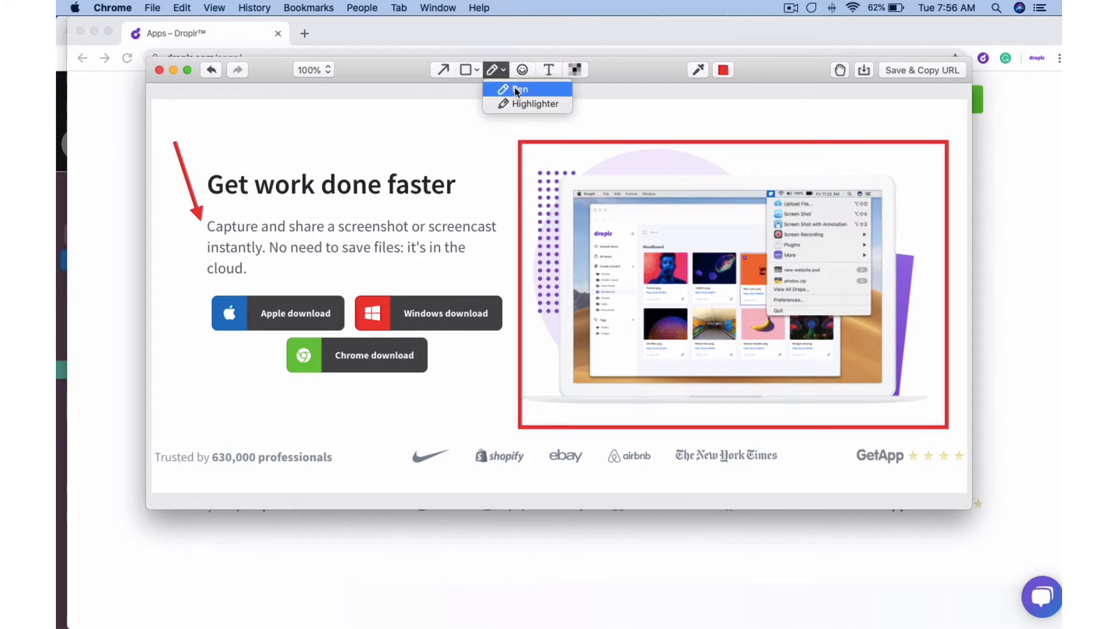
left_click(525, 104)
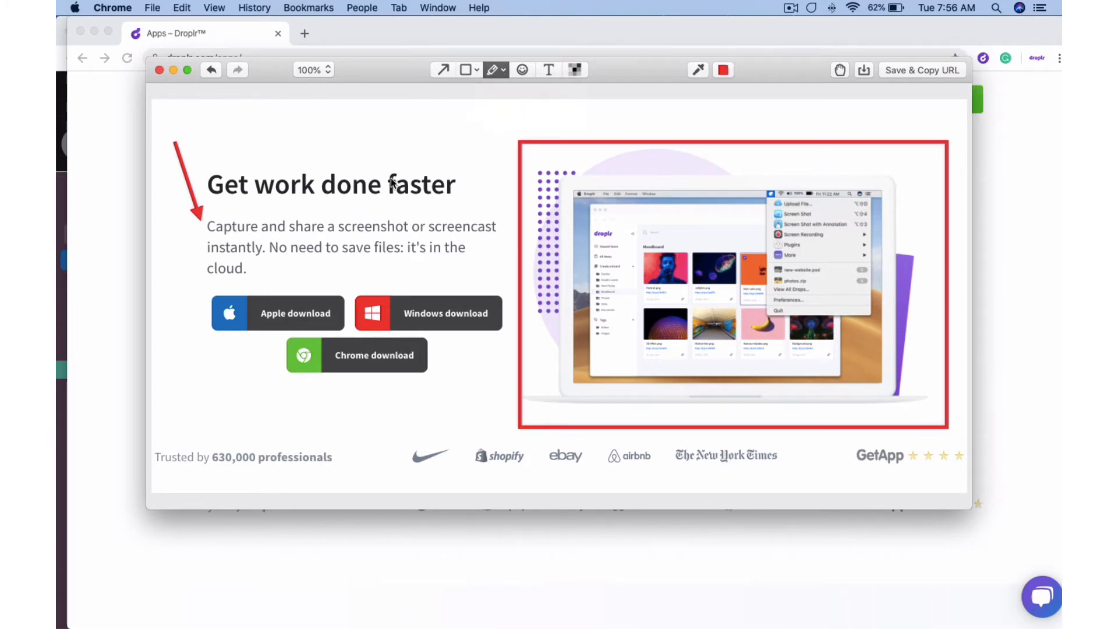
left_click_drag(382, 179, 456, 180)
left_click_drag(386, 192, 455, 193)
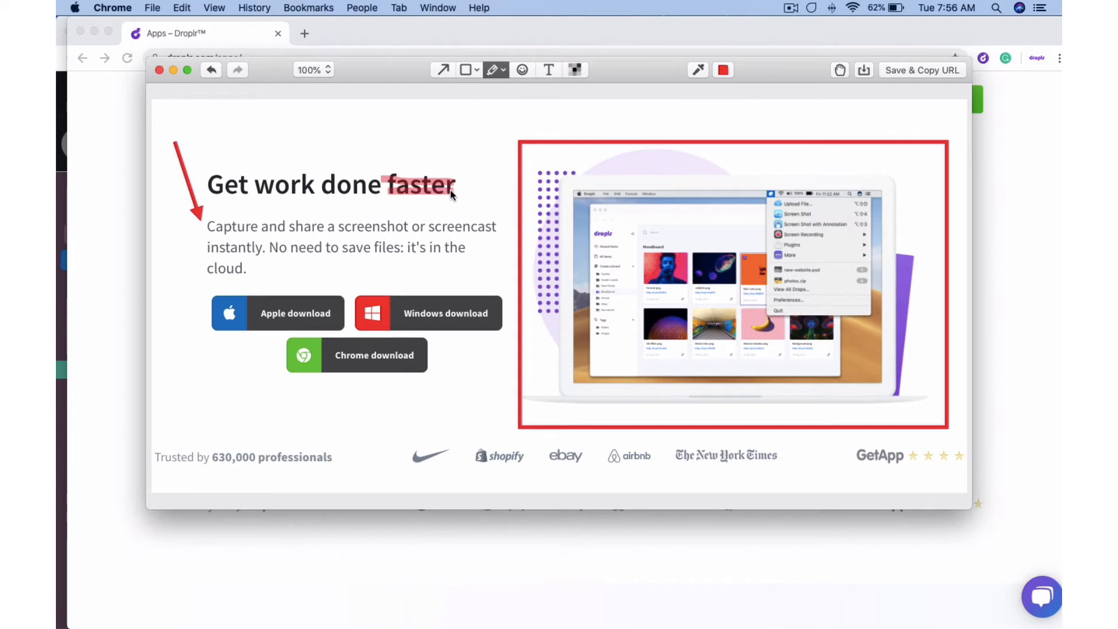
mouse_move(385, 190)
left_mouse_down()
mouse_move(394, 193)
mouse_move(386, 181)
left_mouse_up()
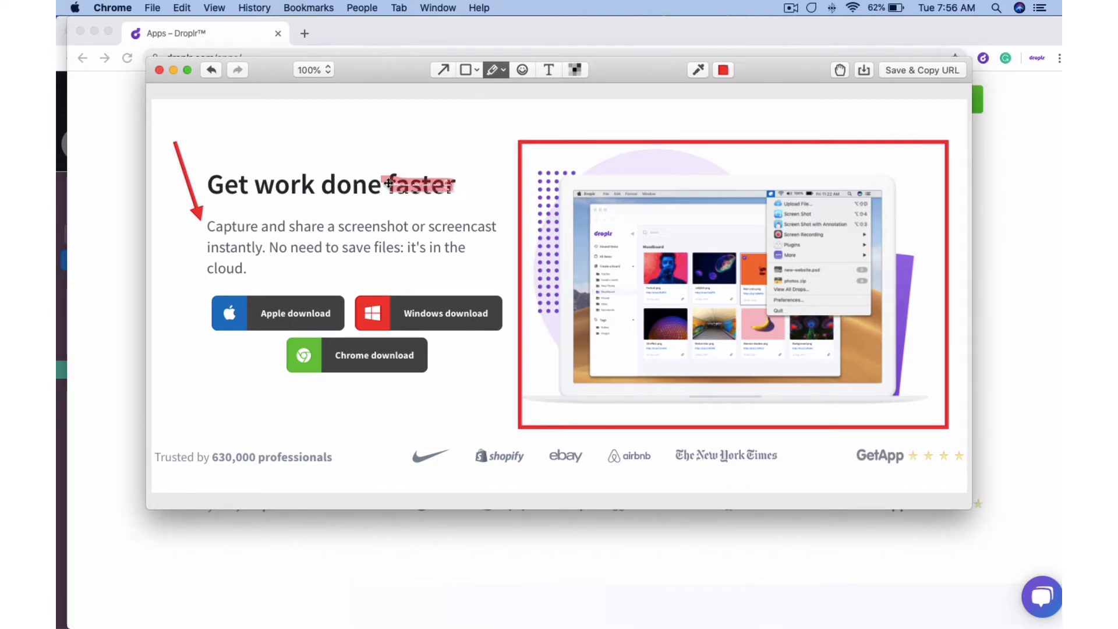
Place a grinning emoji above the word 'faster'
left_click(522, 71)
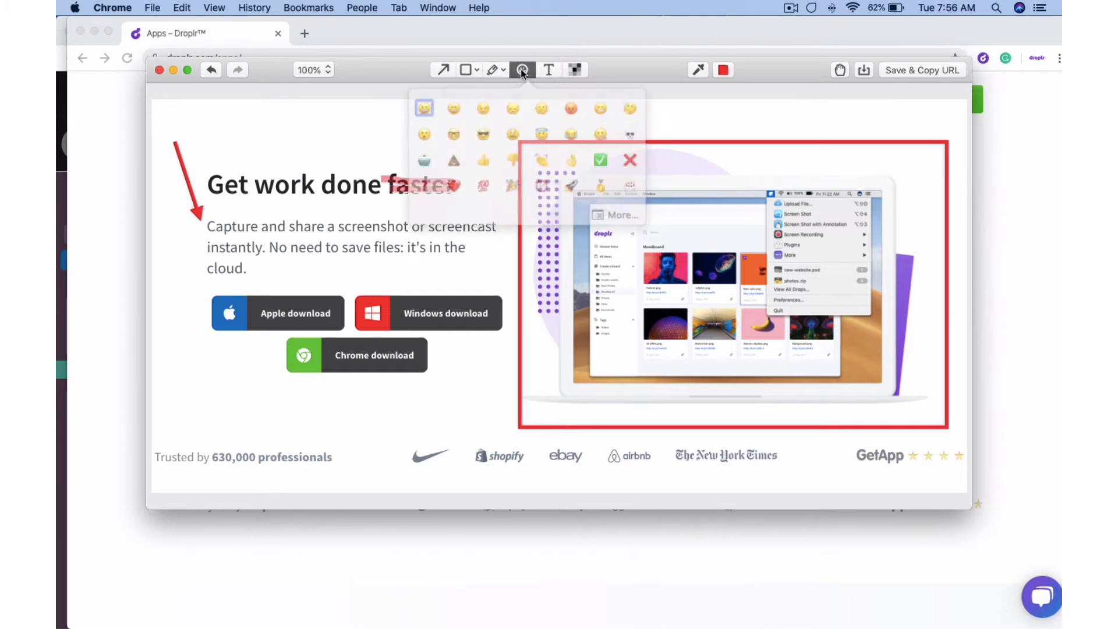
left_click(463, 107)
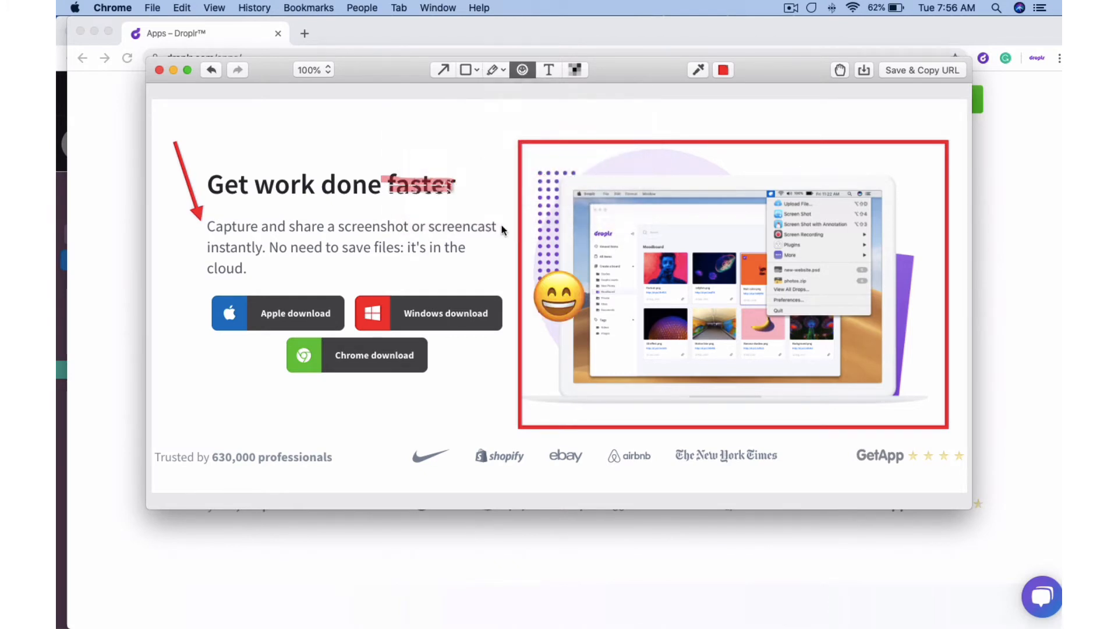
left_click_drag(564, 293, 475, 124)
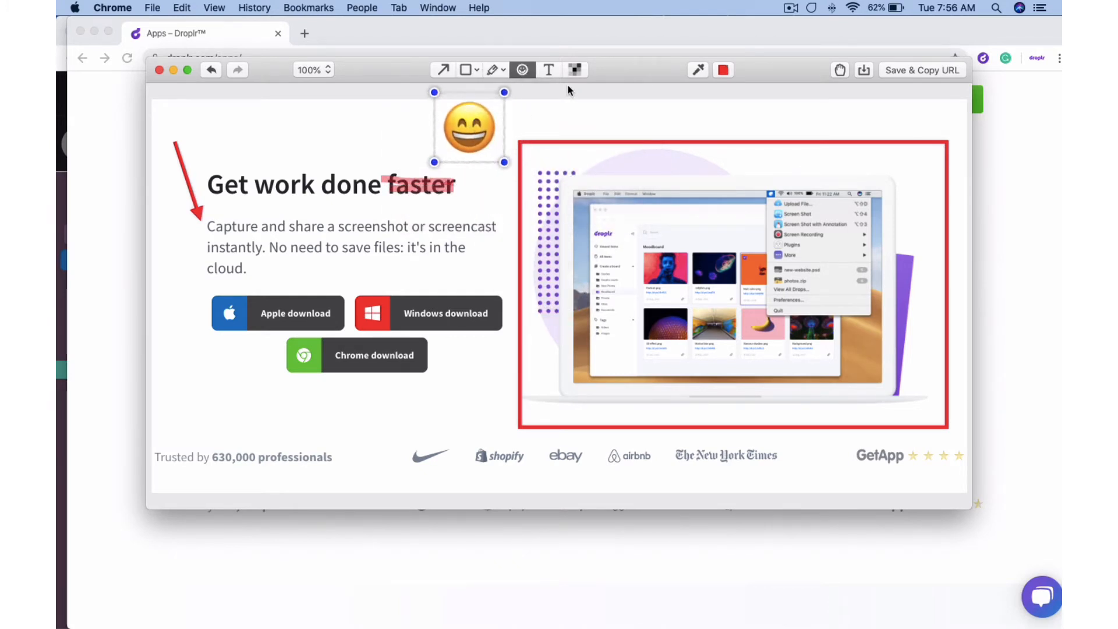
Add a Medium-size Times caption 'Look at this!' below the Chrome download button
left_click(548, 70)
left_click(549, 70)
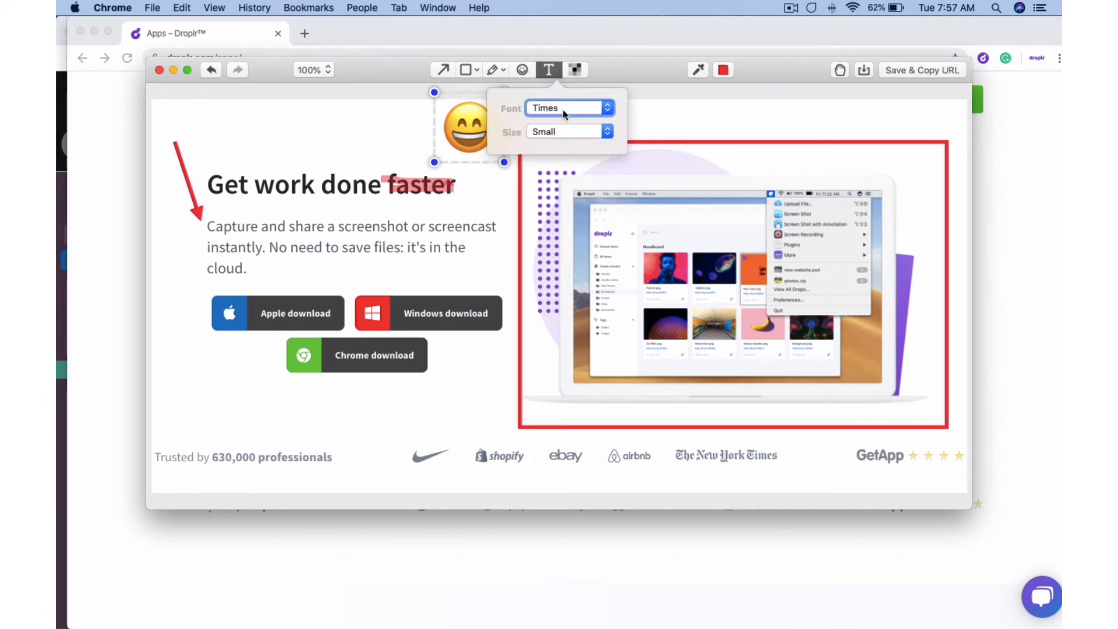
left_click(568, 113)
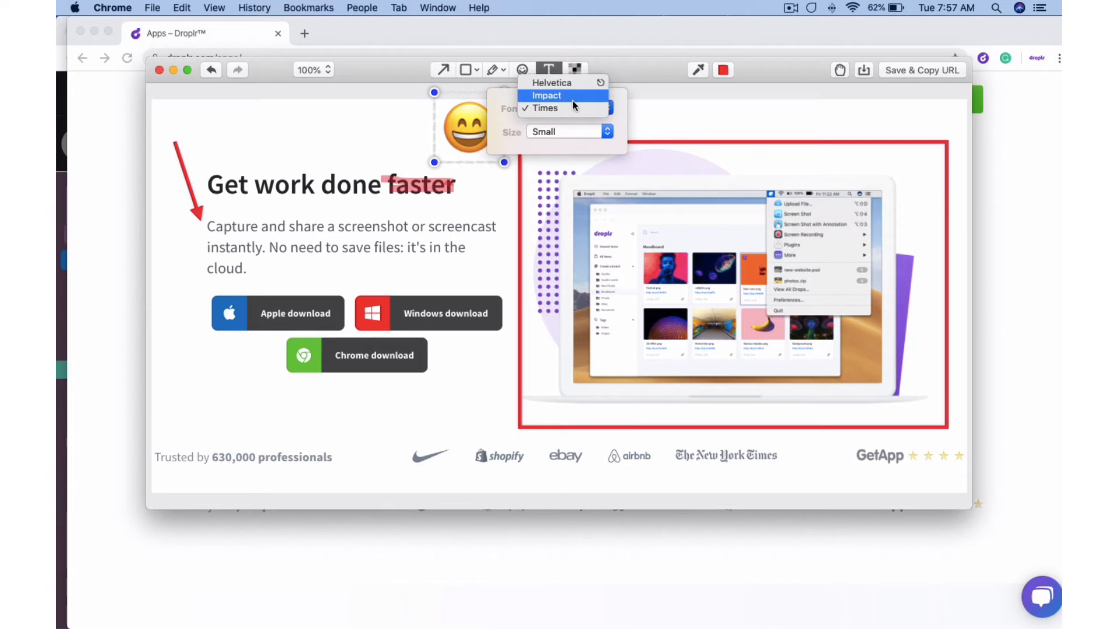
left_click(572, 107)
left_click(575, 132)
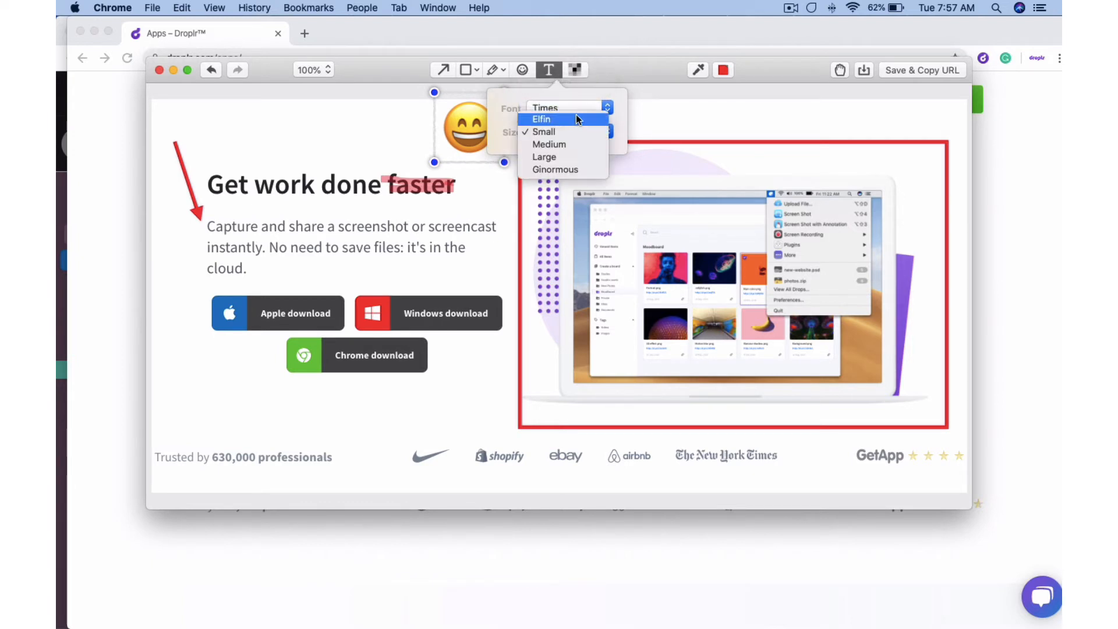
left_click(578, 144)
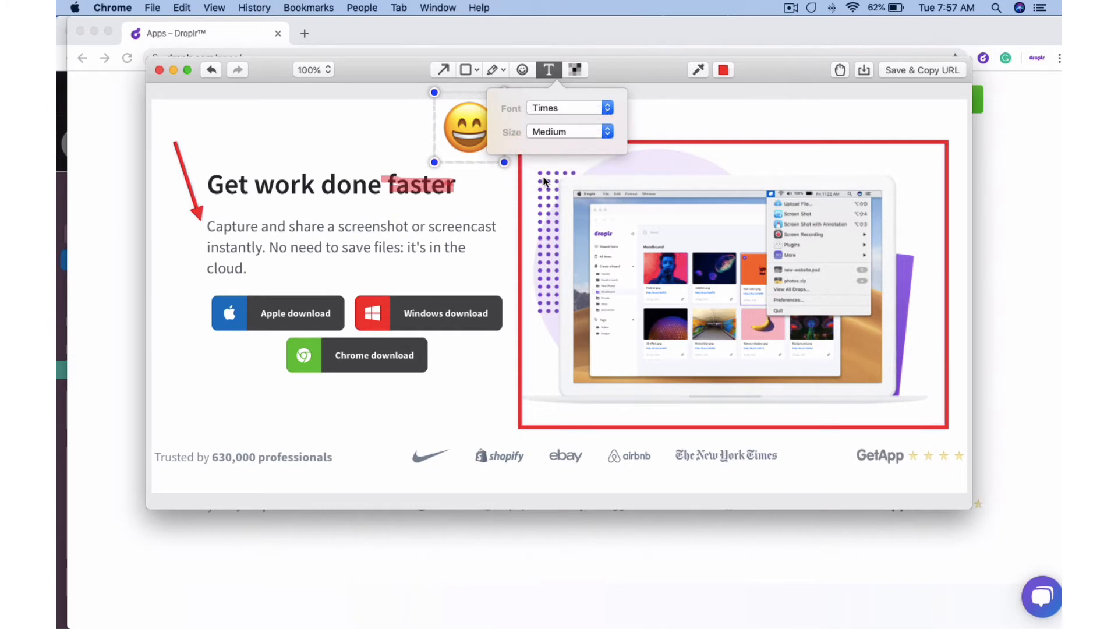
left_click(235, 417)
type("L")
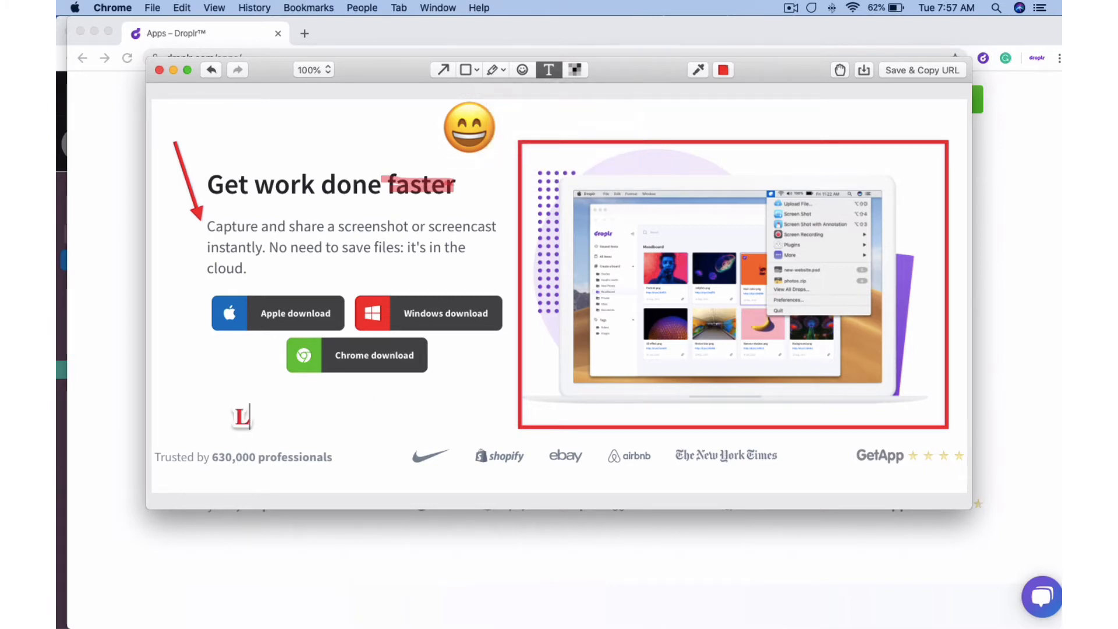
type("ook at this!")
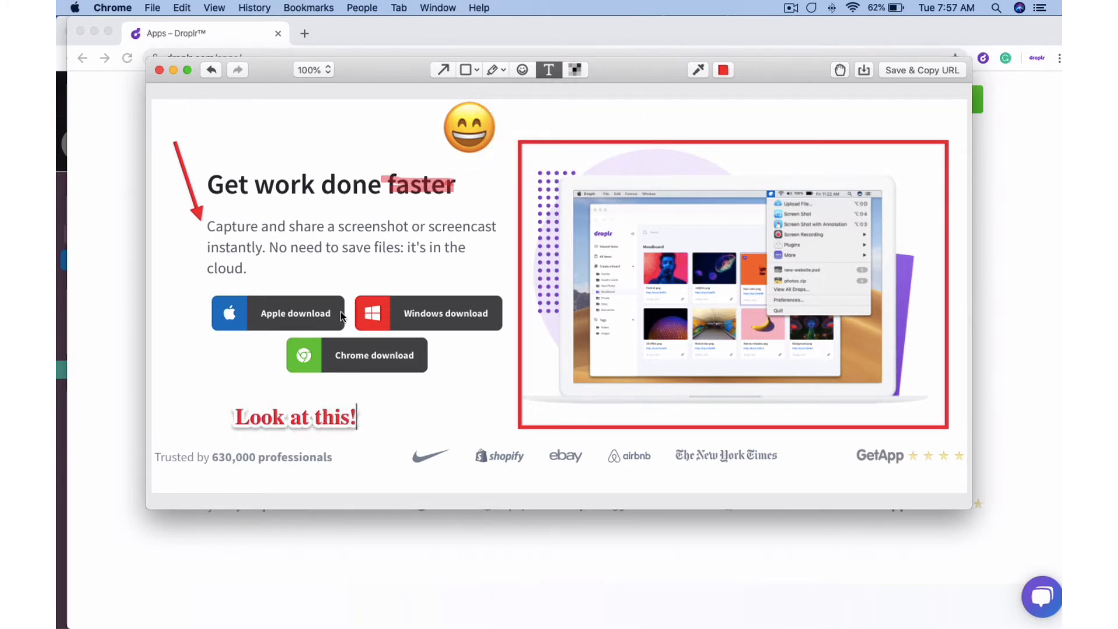
left_click(575, 70)
Pixelate the Trusted by logos row, then save the markup as 'Markup 2019-12-31 at 07.57.36.png' and copy its link
left_click_drag(161, 438, 956, 470)
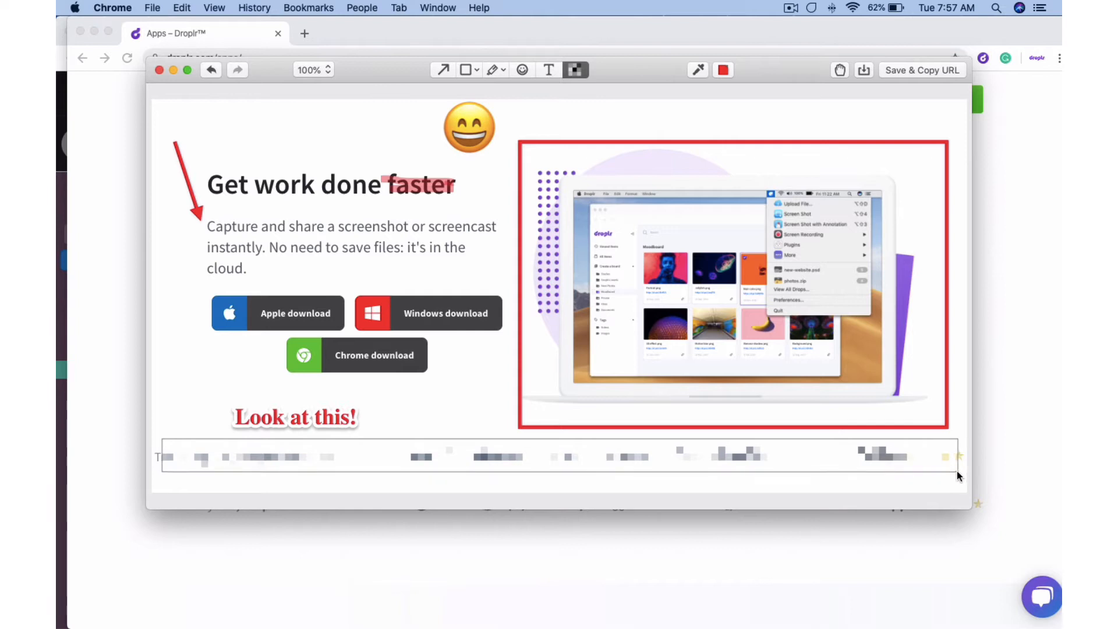
left_click(722, 71)
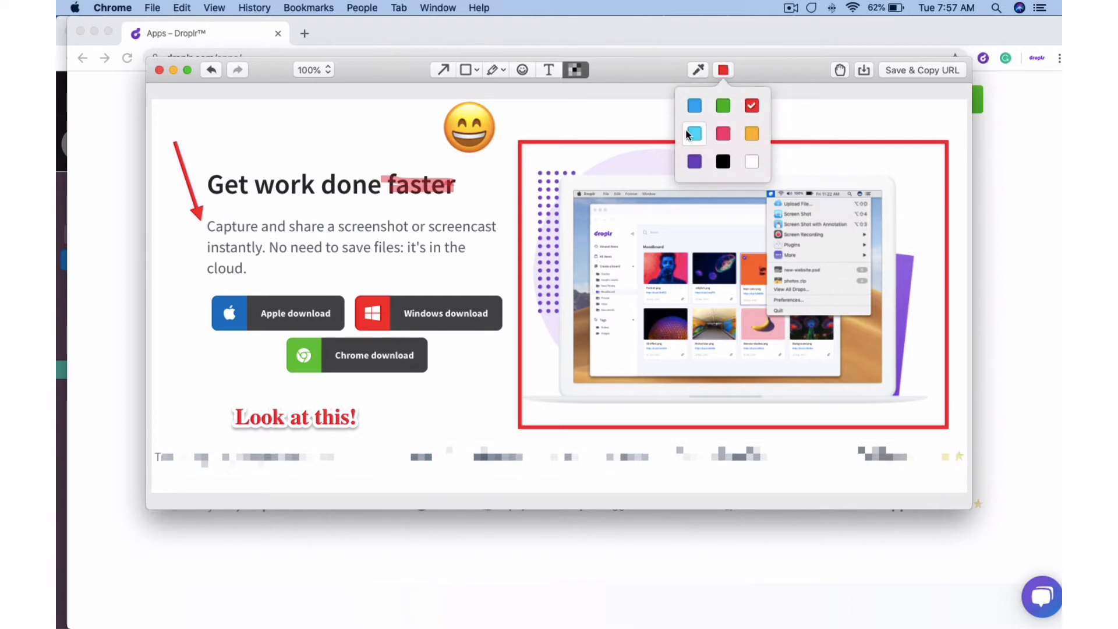
left_click(697, 71)
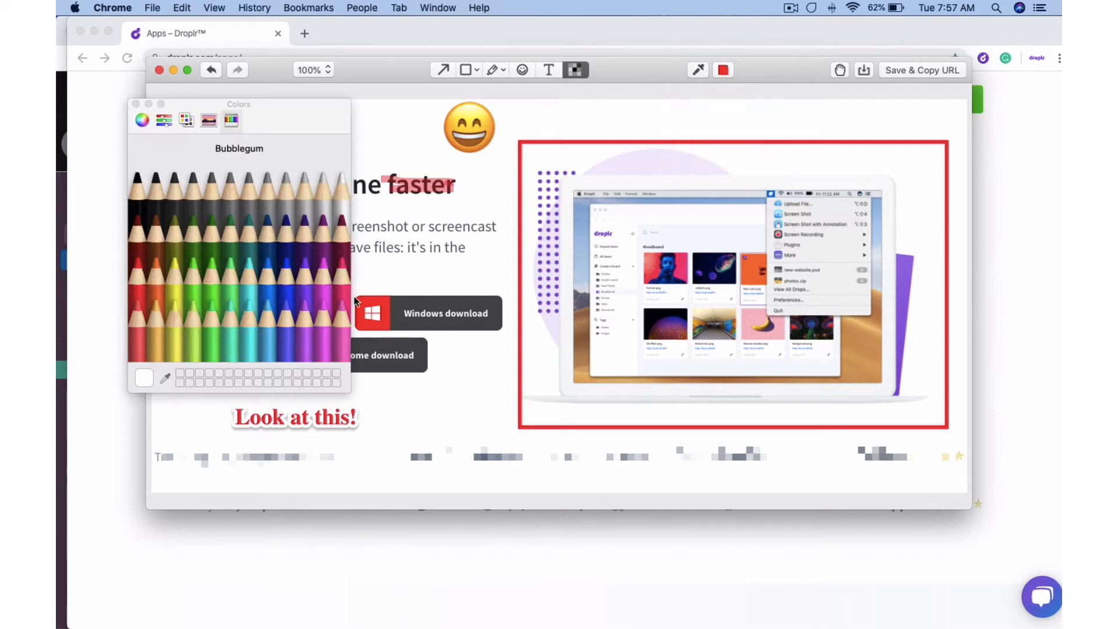
left_click(136, 104)
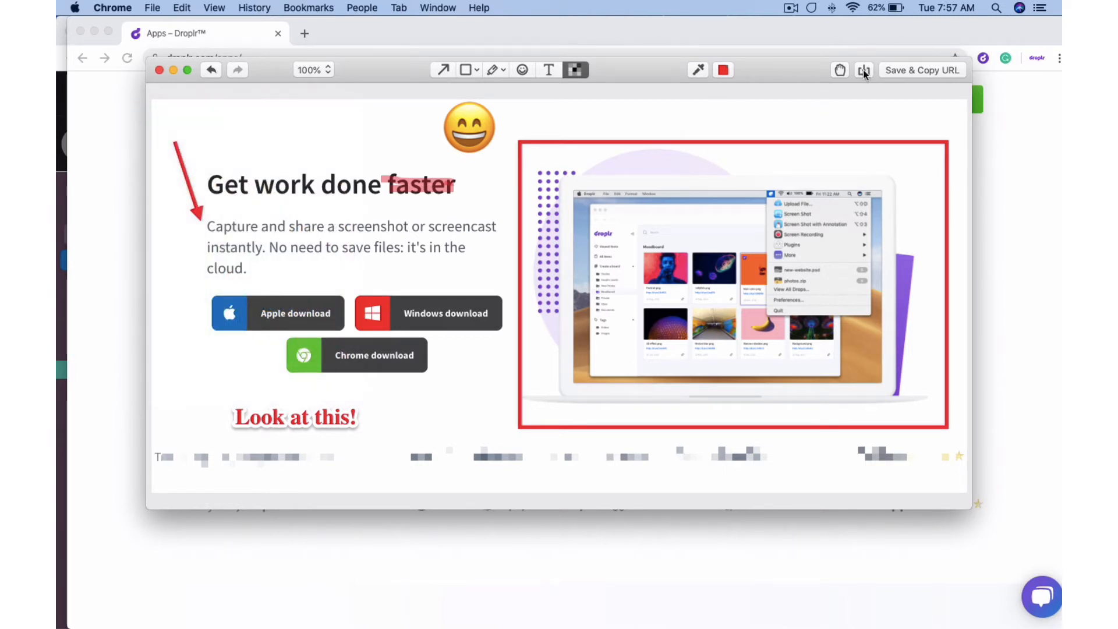
left_click(921, 69)
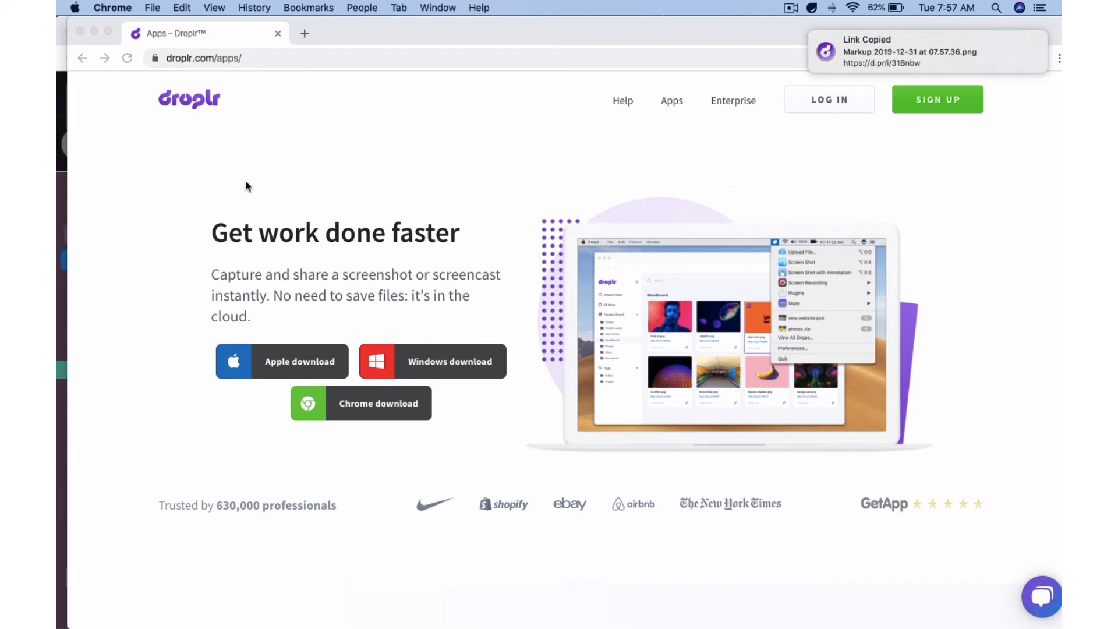
Paste the d.pr link into the Gmail message body so it auto-titles with the screenshot preview
left_click(59, 99)
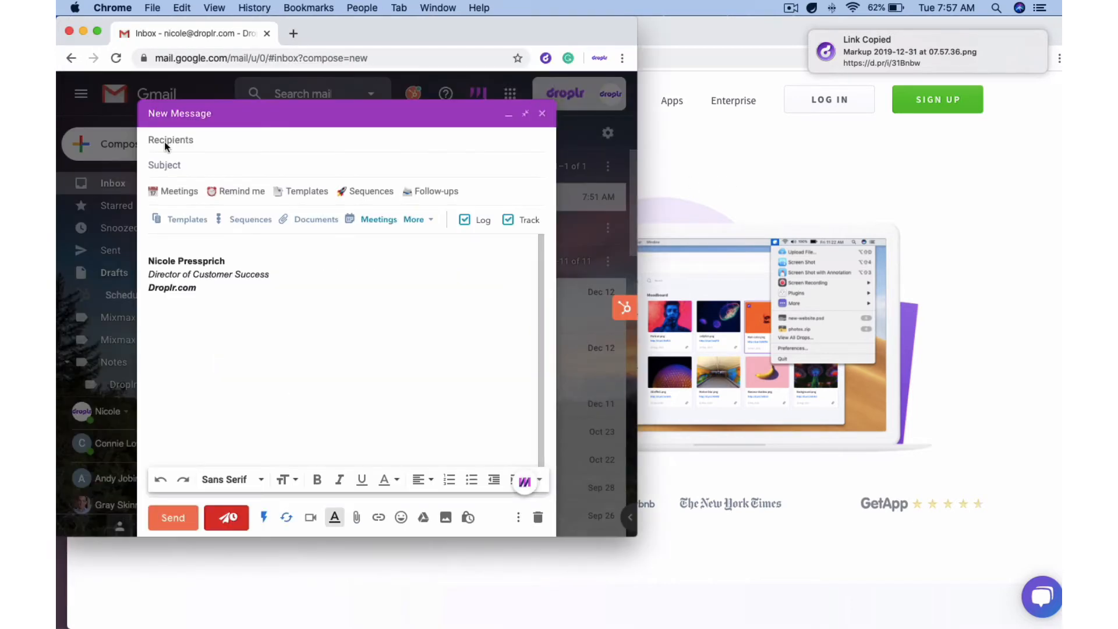
left_click(247, 242)
key("super+v")
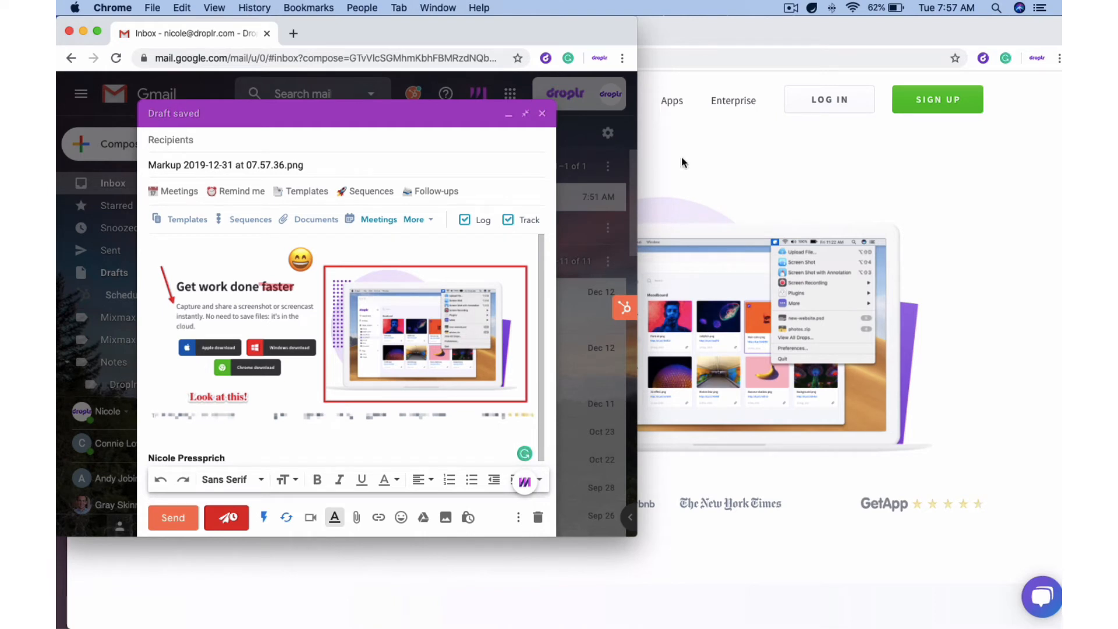
left_click(667, 33)
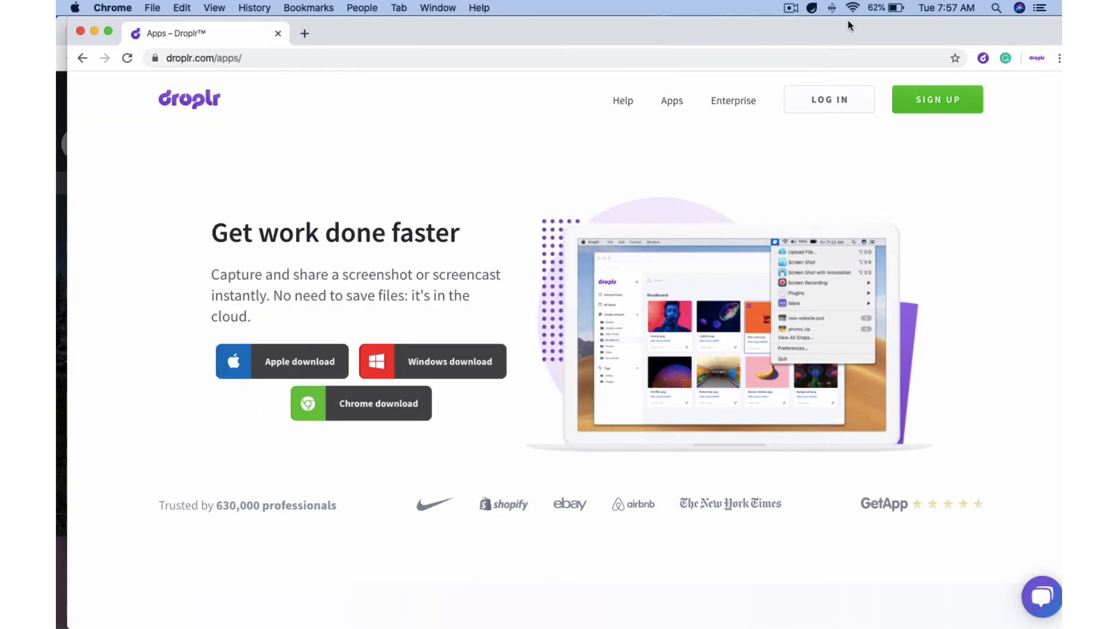
Start an HD Video screencast from the Droplr menu-bar icon
left_click(811, 7)
mouse_move(869, 91)
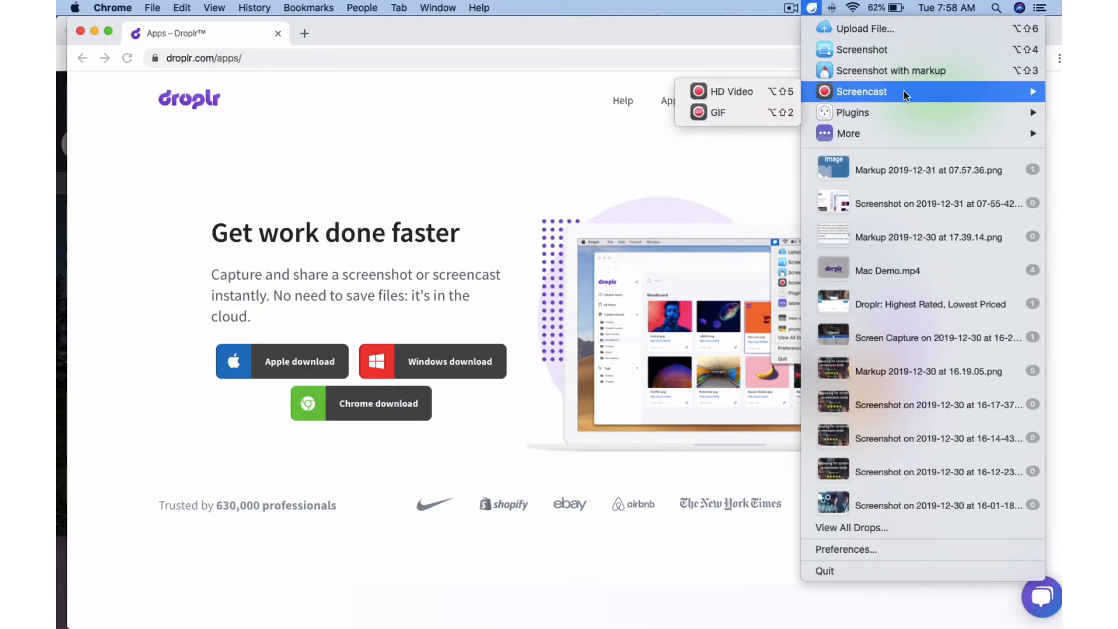
left_click(729, 92)
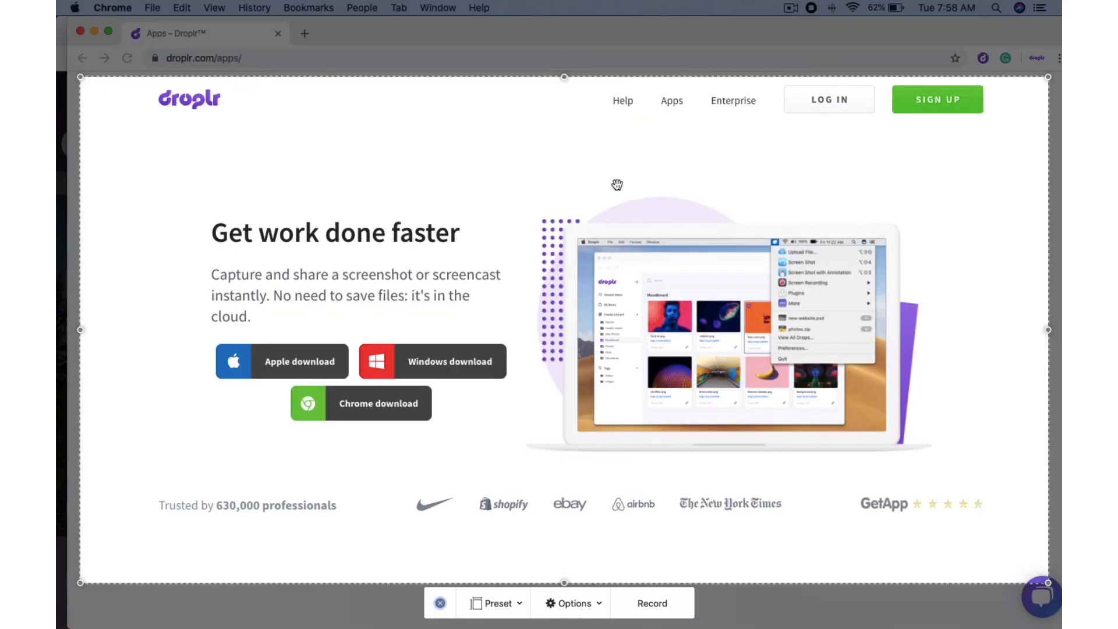
Redraw a smaller capture area over the Droplr page and record with no countdown timer
mouse_move(561, 230)
left_mouse_down()
mouse_move(551, 211)
mouse_move(562, 239)
left_mouse_up()
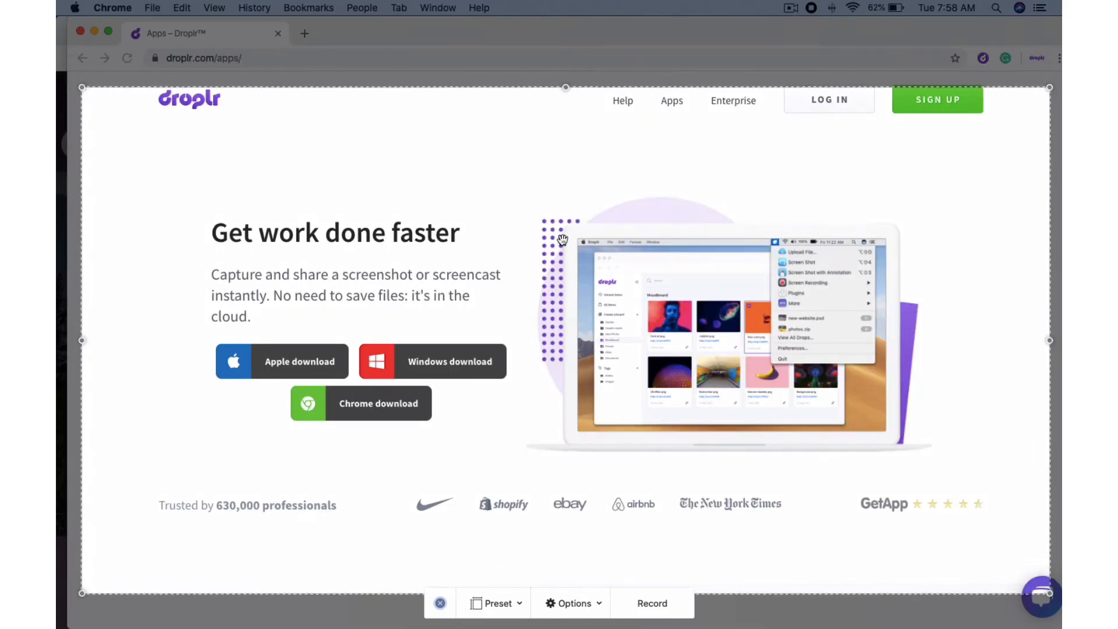
left_click(504, 605)
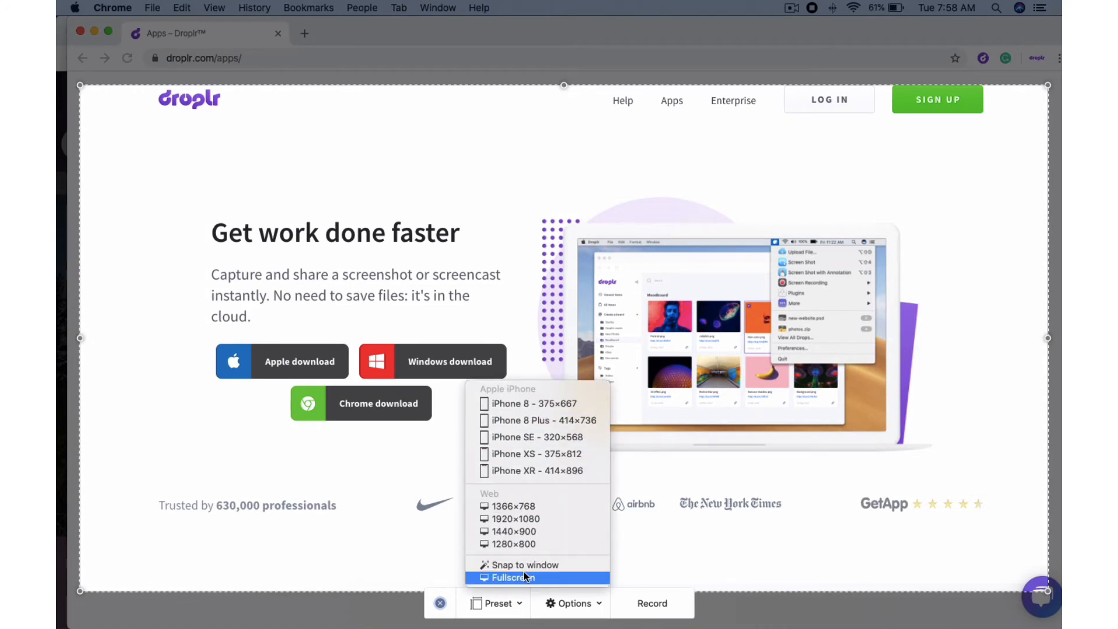
left_click(274, 68)
mouse_move(263, 66)
left_mouse_down()
mouse_move(357, 100)
mouse_move(610, 295)
mouse_move(905, 478)
mouse_move(952, 540)
left_mouse_up()
left_click(570, 603)
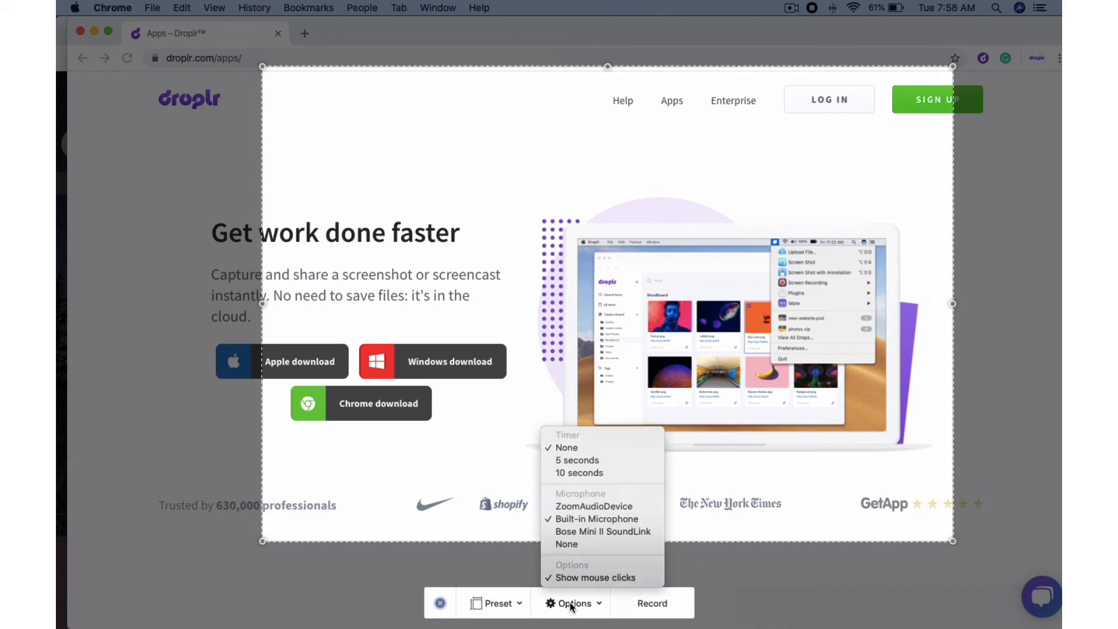
left_click(579, 446)
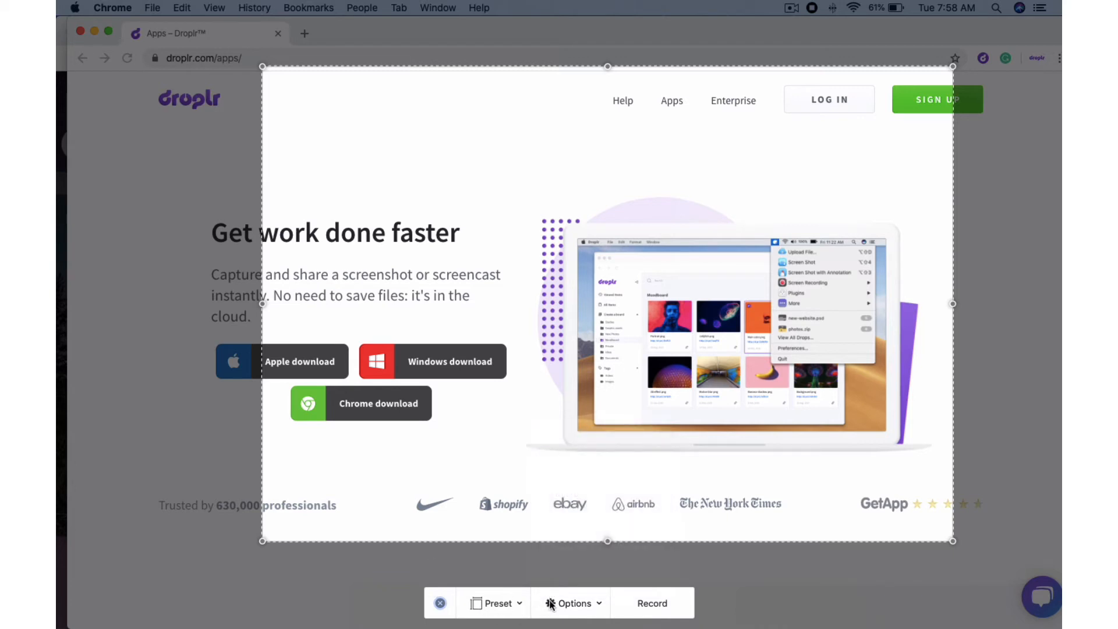
left_click(653, 605)
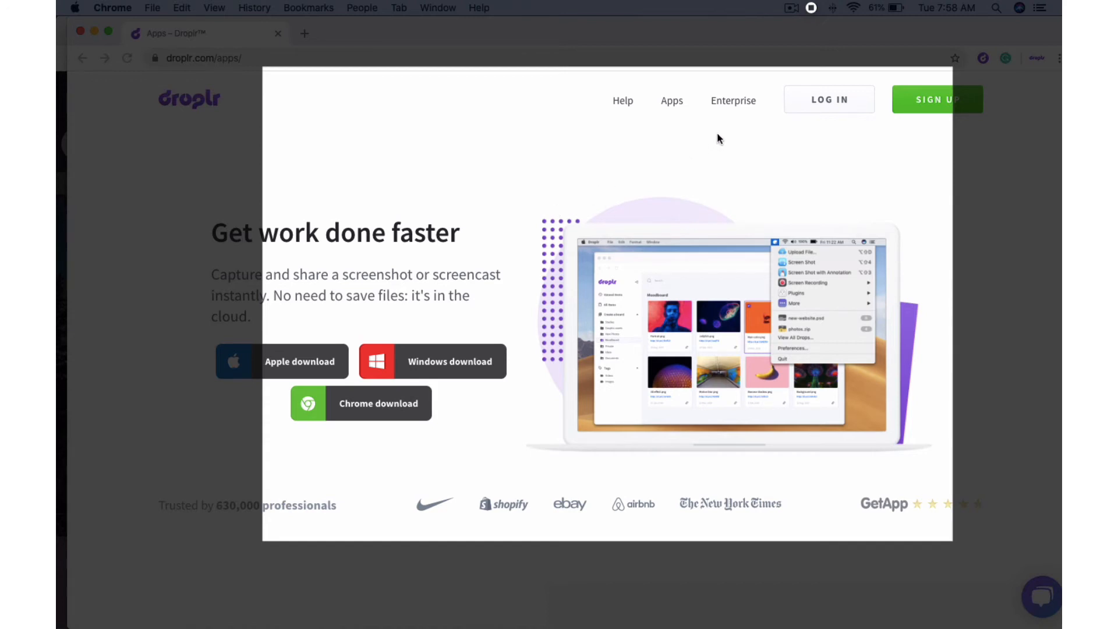
Record the Droplr Enterprise page scrolling down and back up, then show the recording's end options
left_click(735, 102)
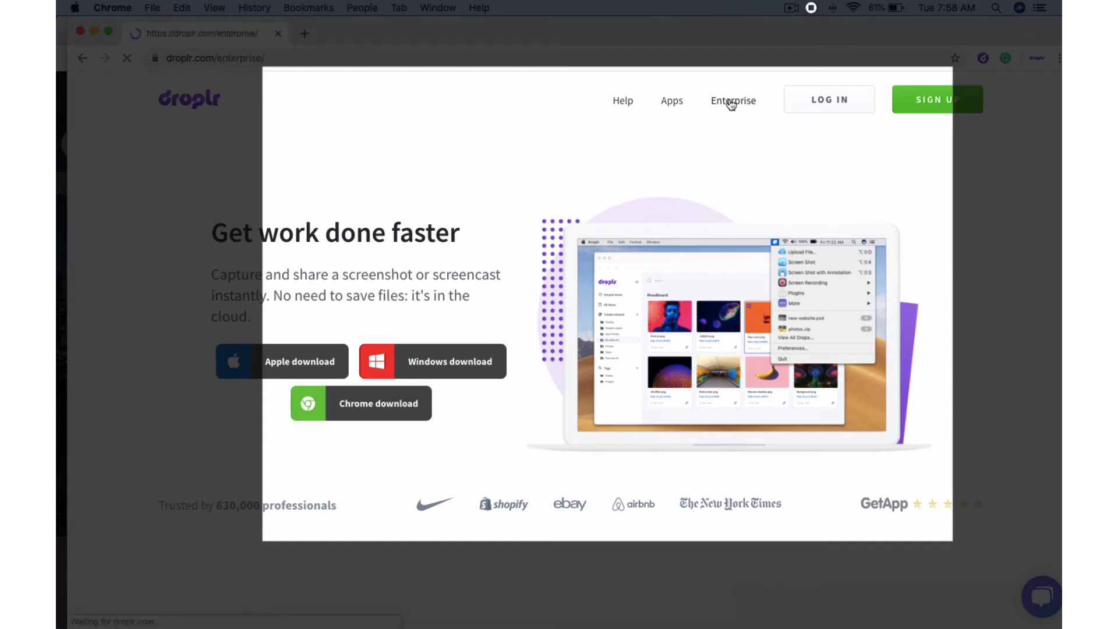
scroll(511, 189, "down", 4)
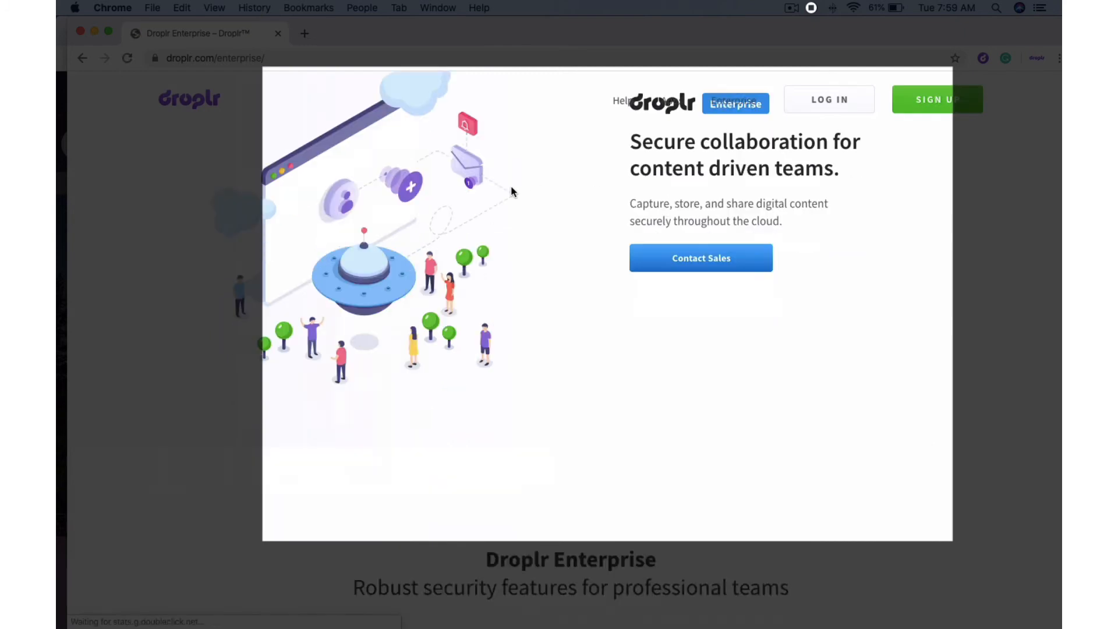
scroll(512, 190, "down", 10)
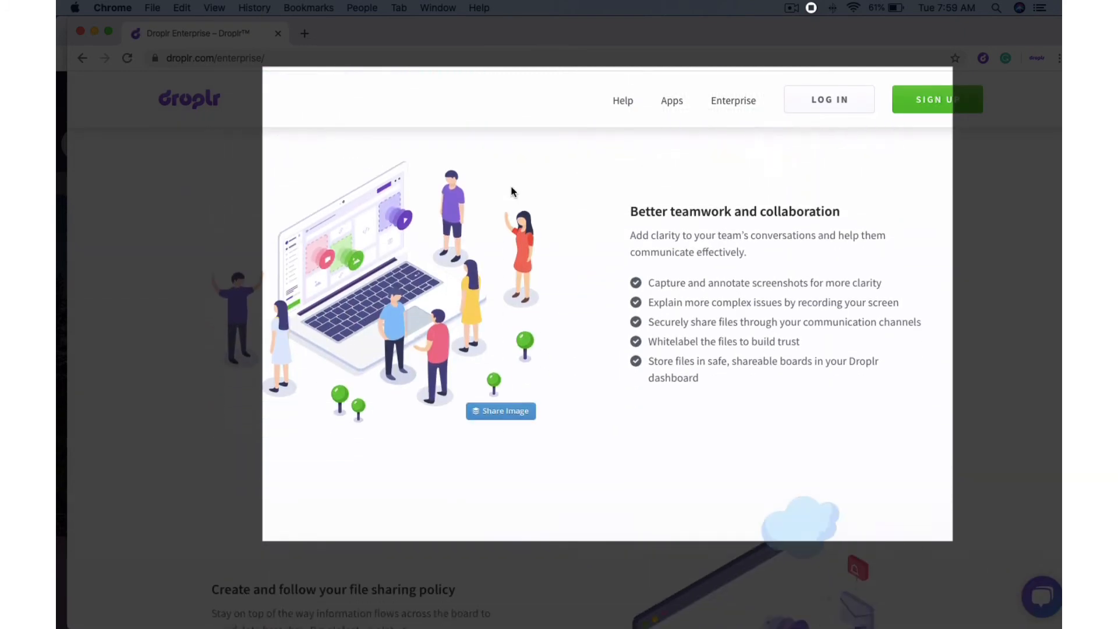
scroll(511, 187, "down", 10)
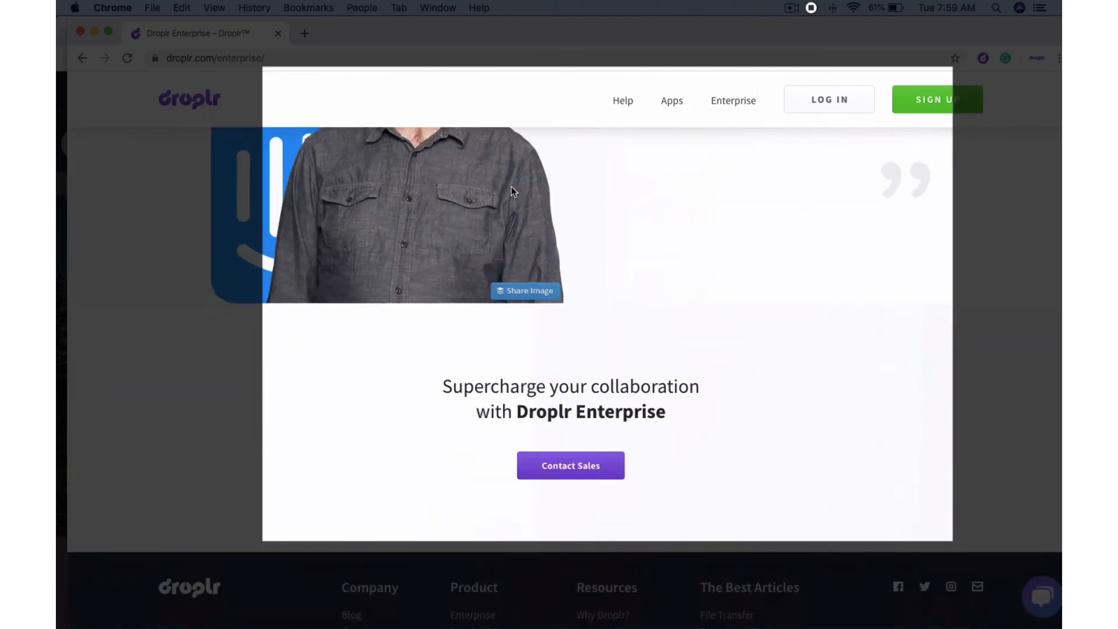
scroll(511, 188, "up", 20)
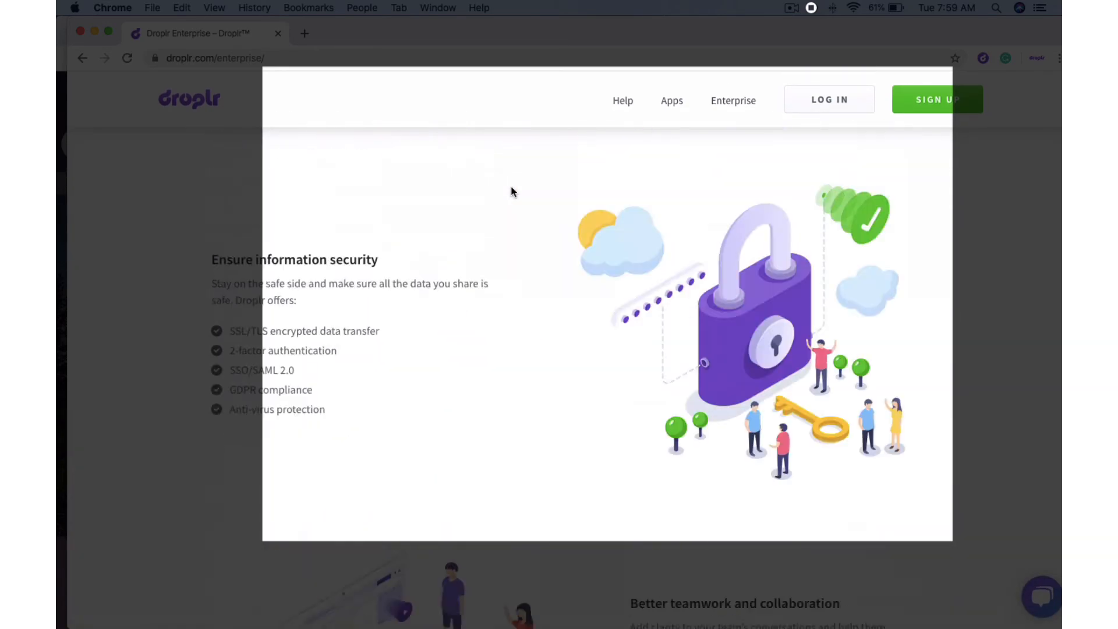
scroll(512, 185, "up", 2)
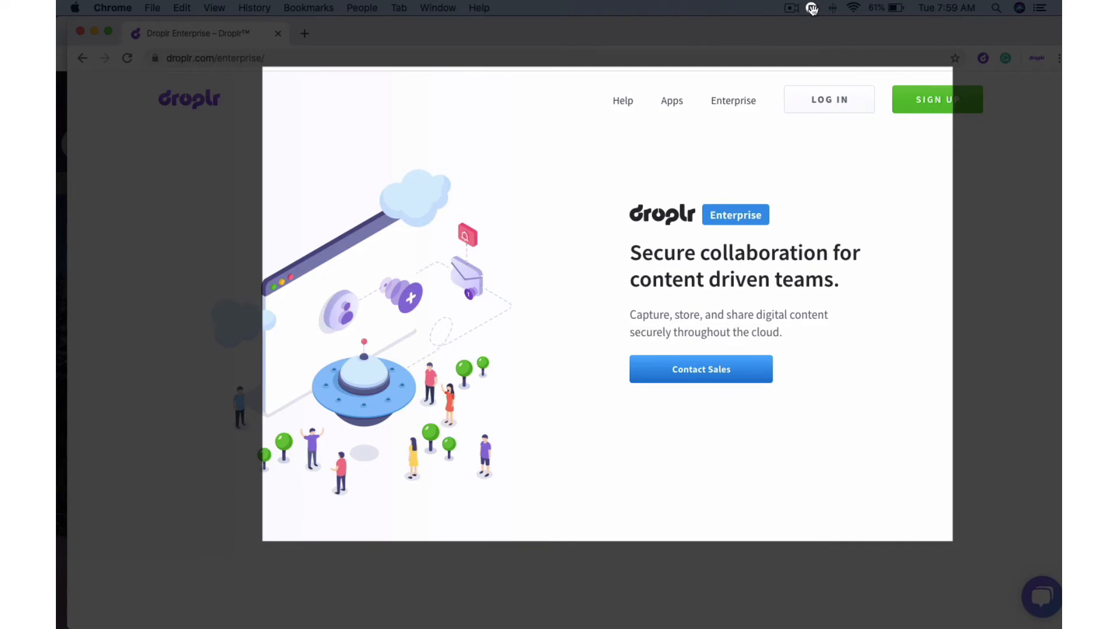
left_click(812, 9)
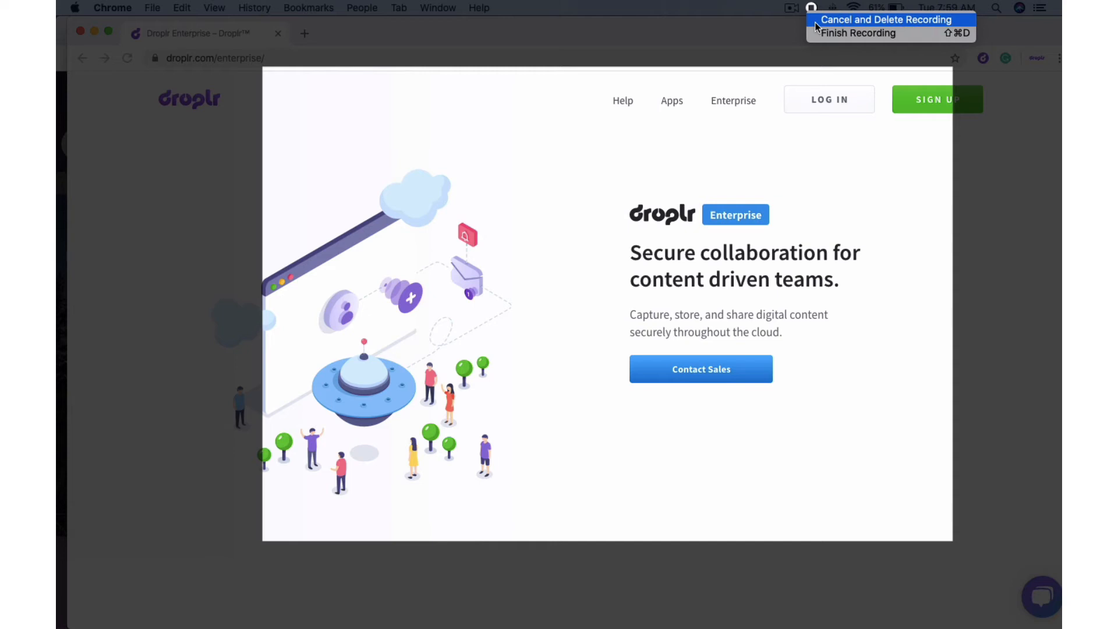
Finish the screencast and load its share link in a new Chrome tab to play the 0:25 video
left_click(900, 34)
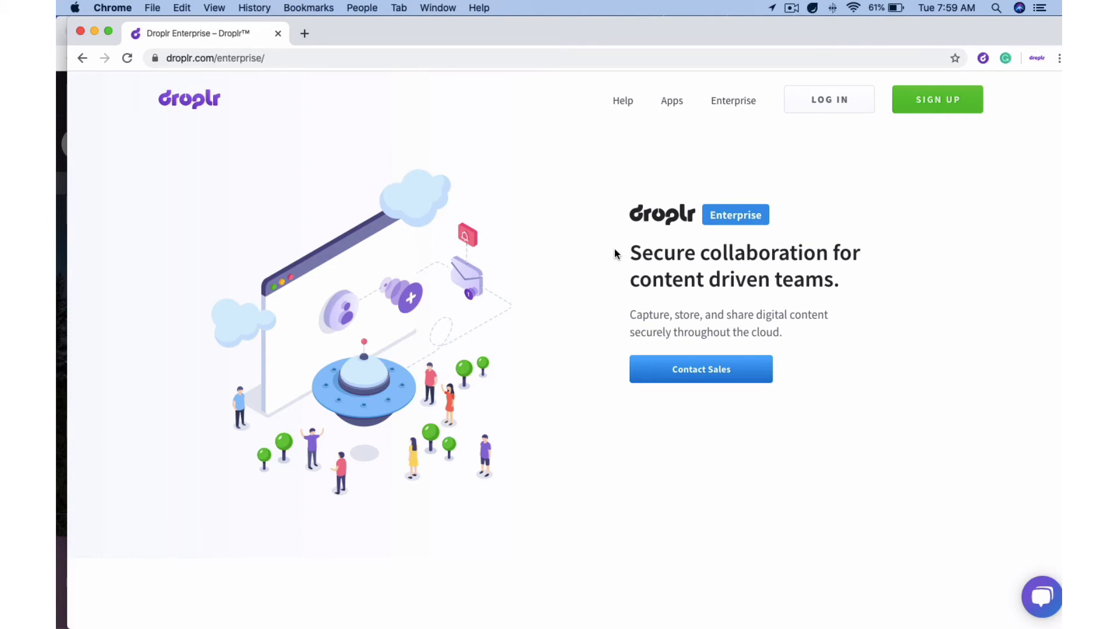
left_click(301, 33)
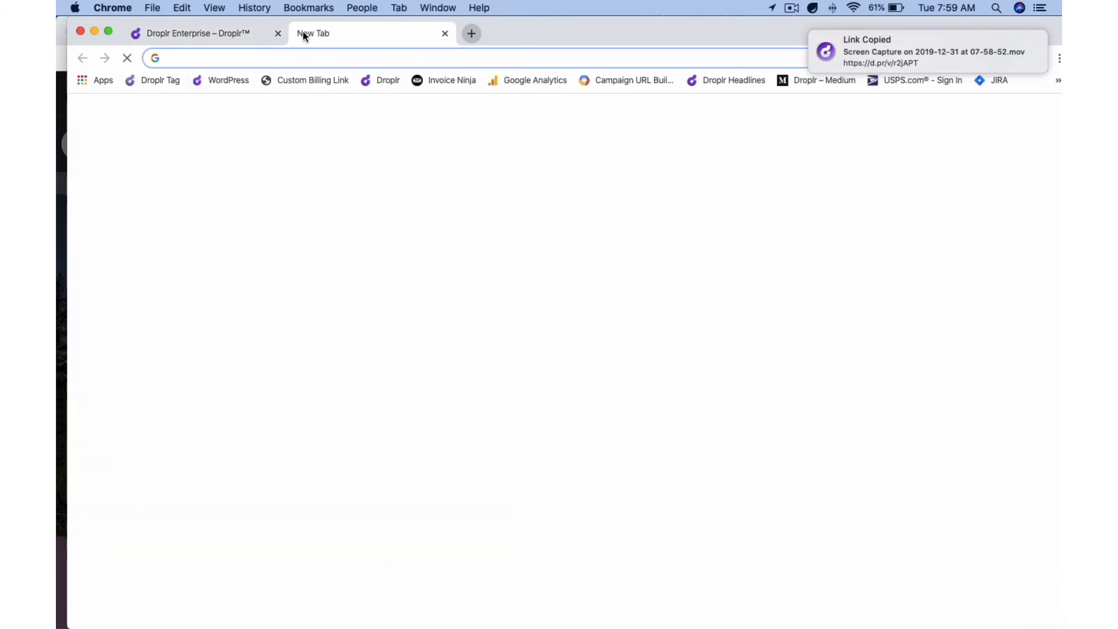
key("super+v")
key("Return")
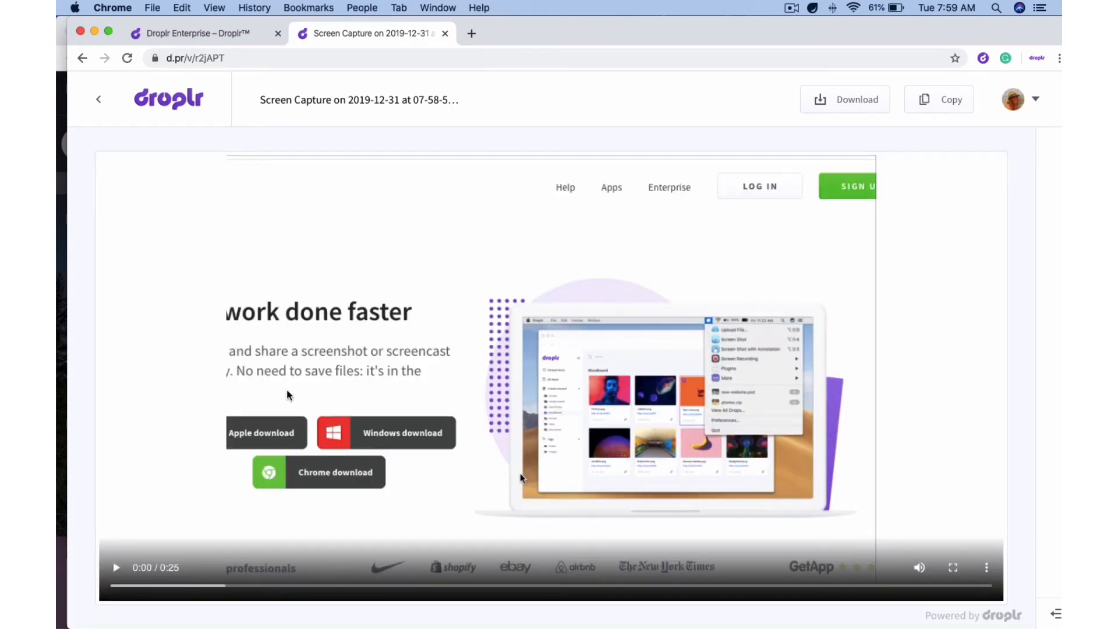
Play the screencast, pause it at 0:05, and bring up the recent drops list
left_click(118, 567)
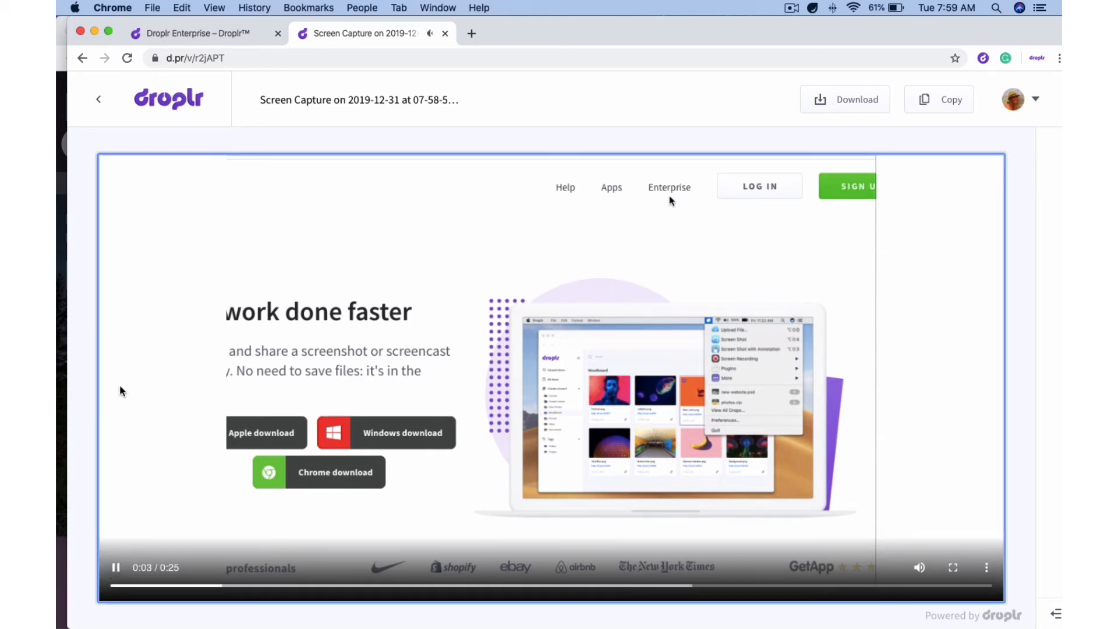
left_click(116, 570)
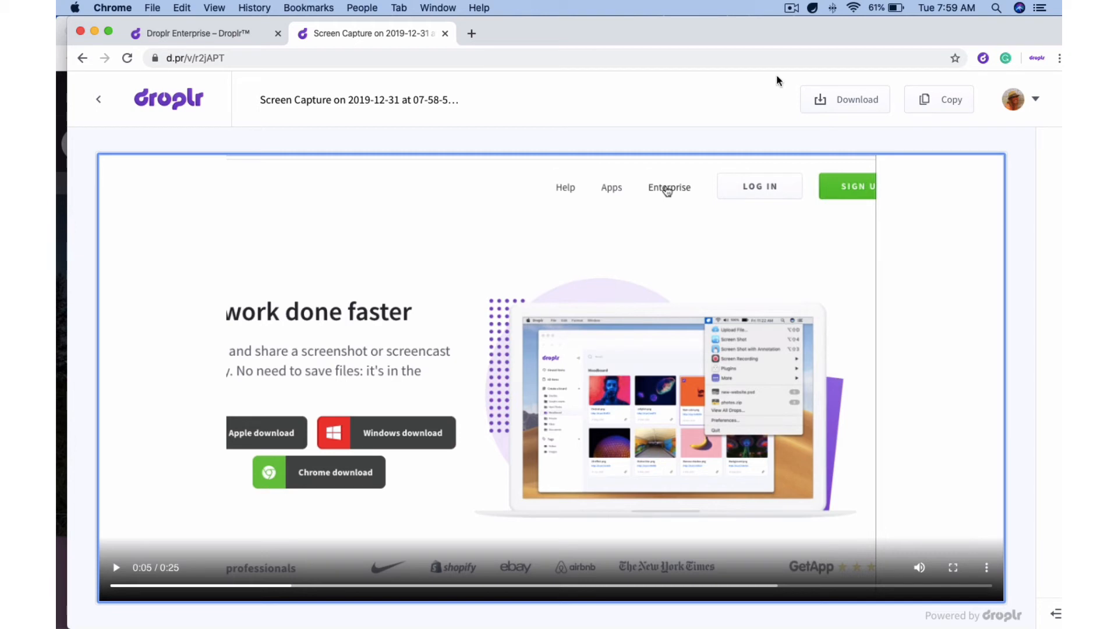
left_click(812, 8)
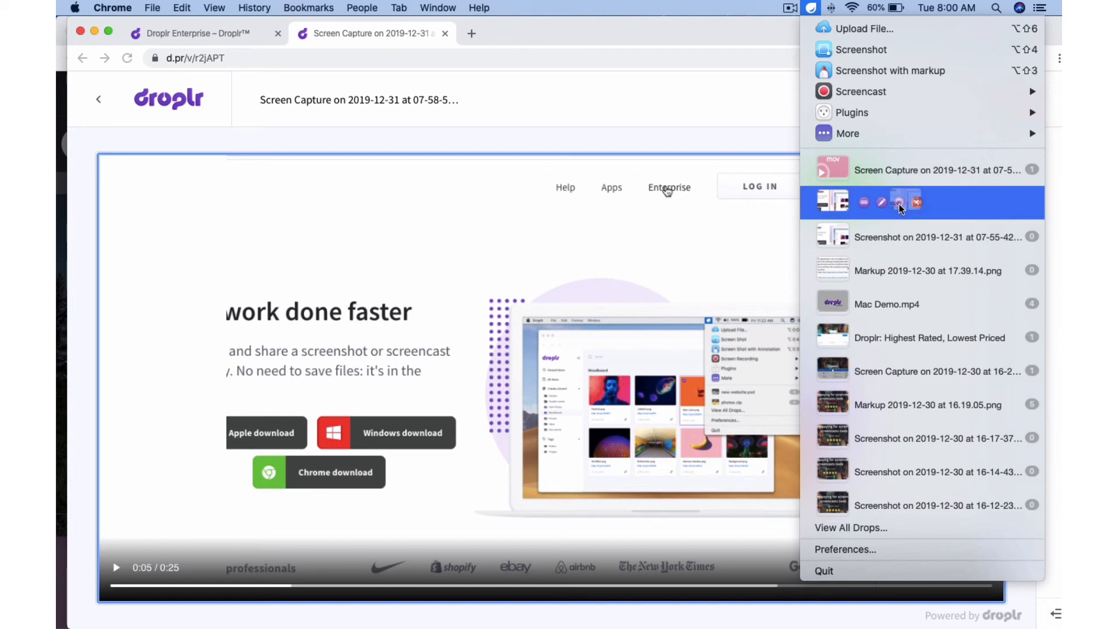
Delete the 'Markup 2019-12-31 at 07.57.36.png' drop, confirm, and reopen the recent drops list
mouse_move(841, 211)
left_mouse_down()
mouse_move(631, 275)
mouse_move(826, 215)
left_mouse_up()
left_click_drag(898, 200, 898, 200)
left_click(917, 204)
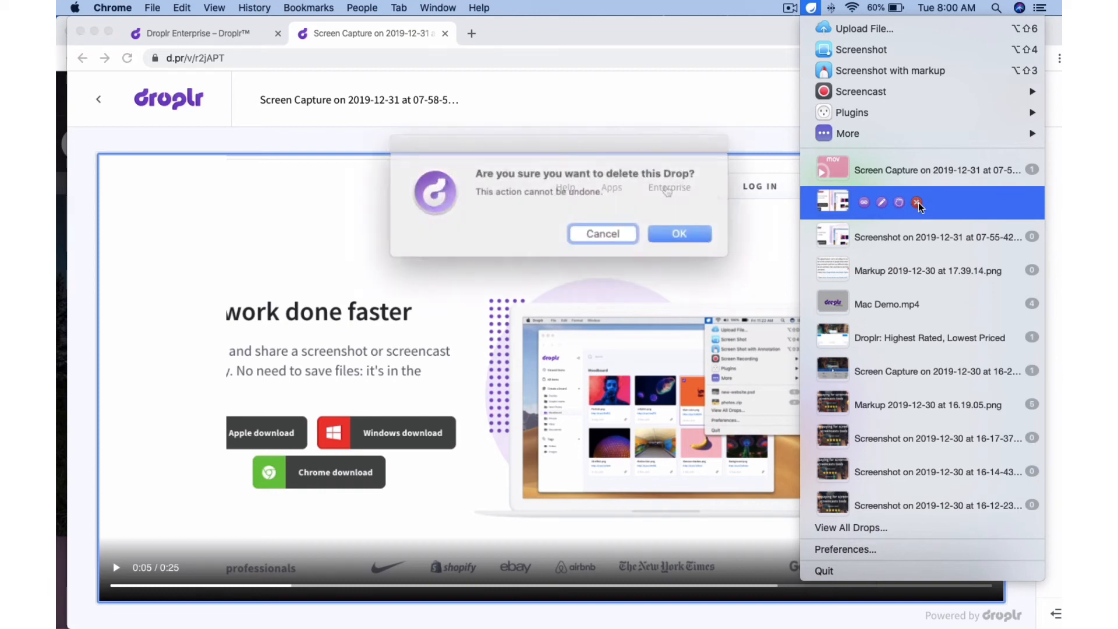
left_click(664, 229)
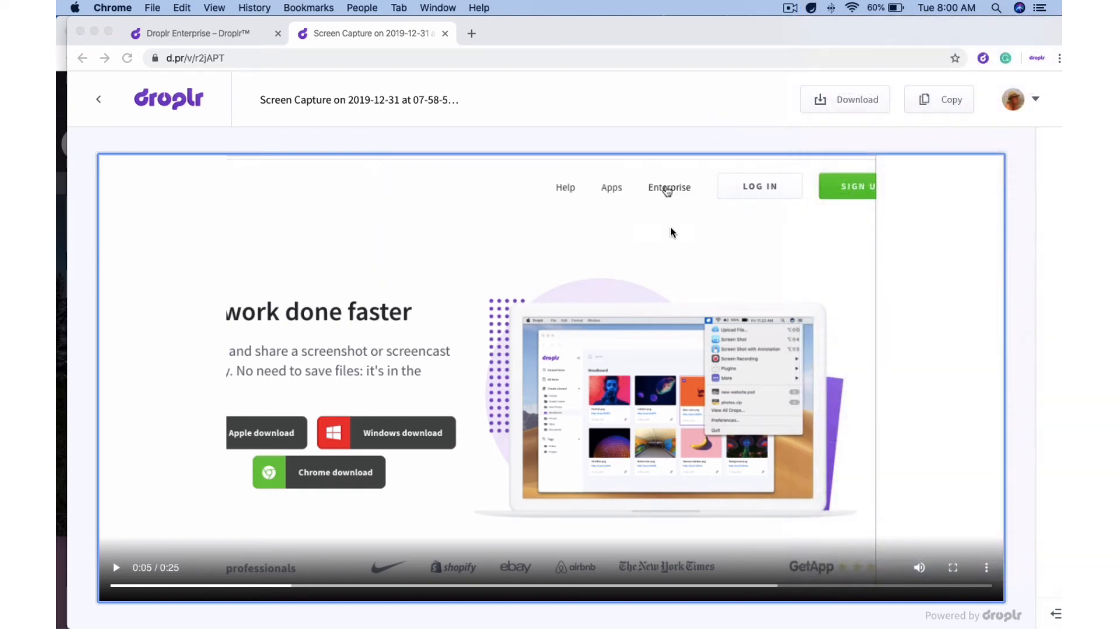
left_click(811, 8)
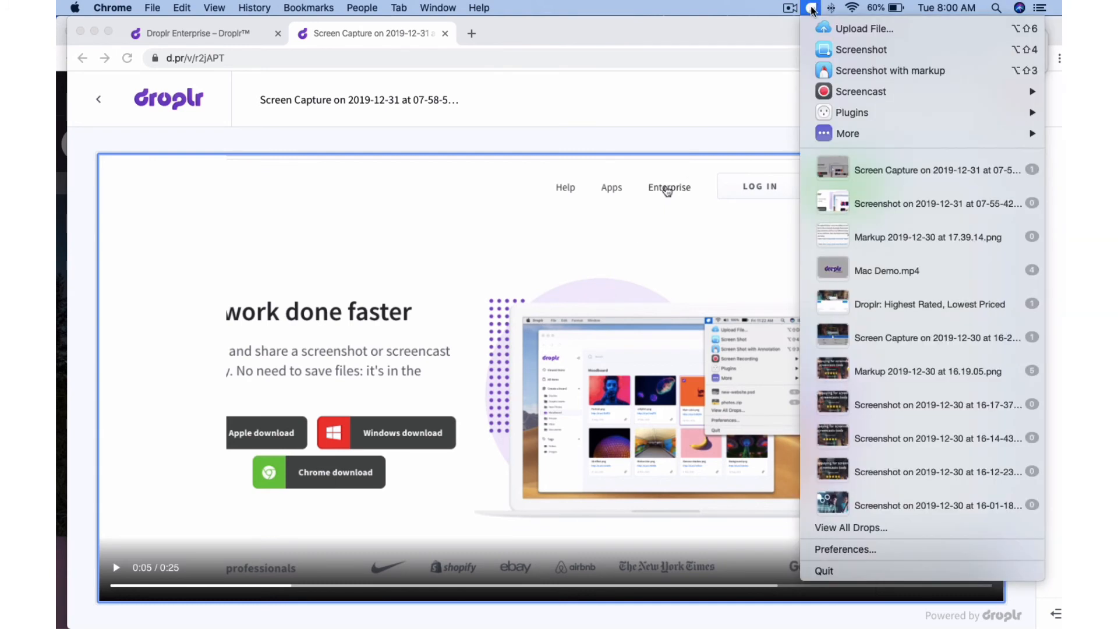
mouse_move(911, 154)
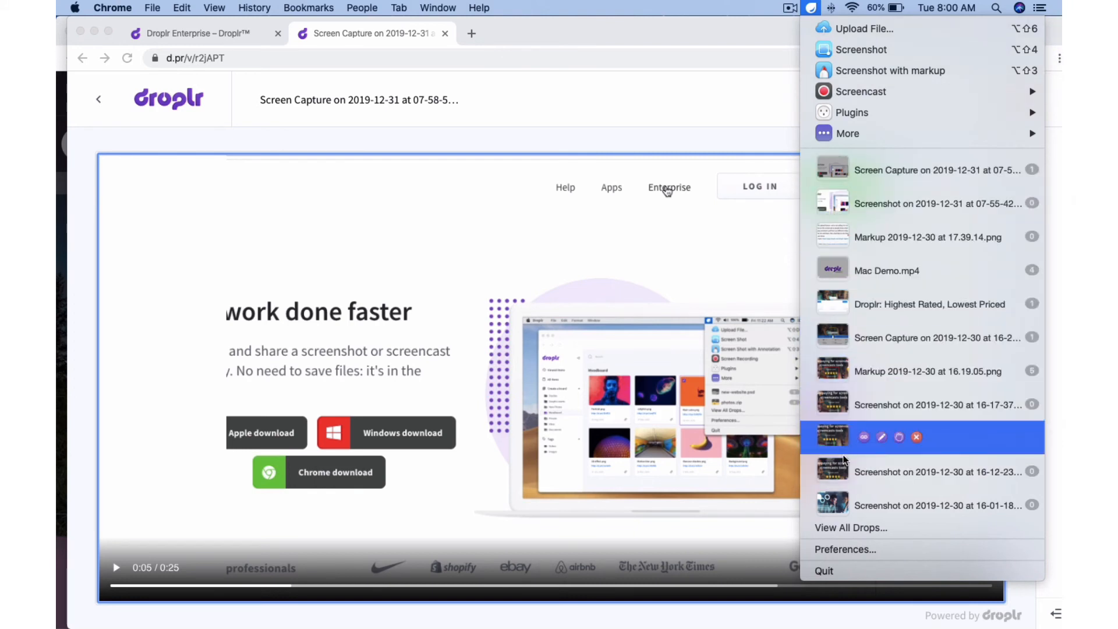
Open View All Drops to browse My items in grid view, keeping the Created on (DESC) sort
left_click(864, 530)
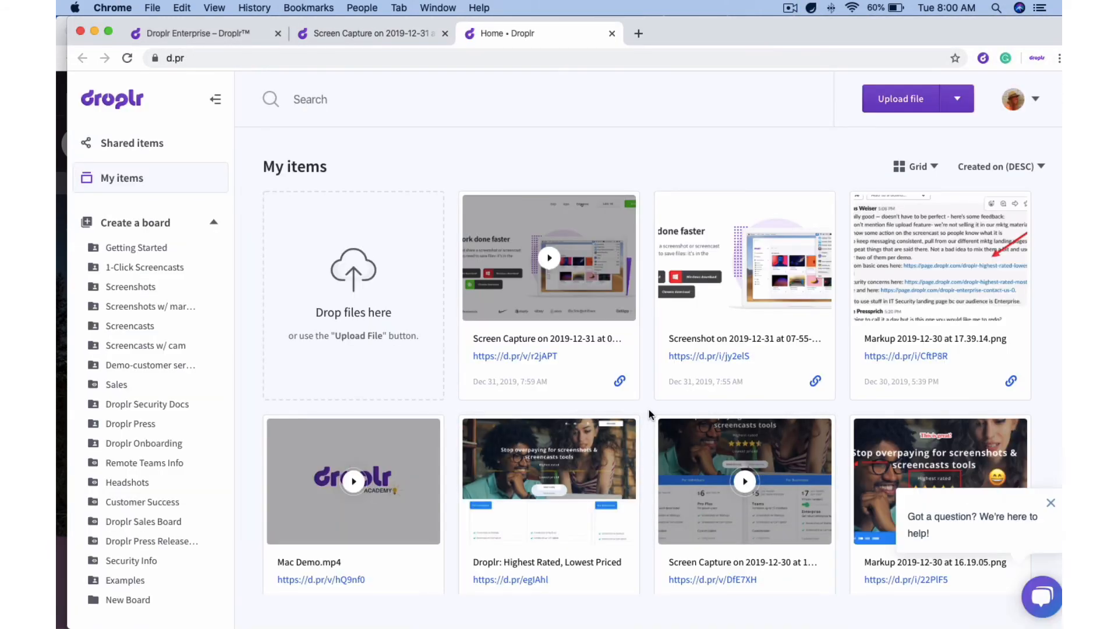
scroll(649, 405, "down", 4)
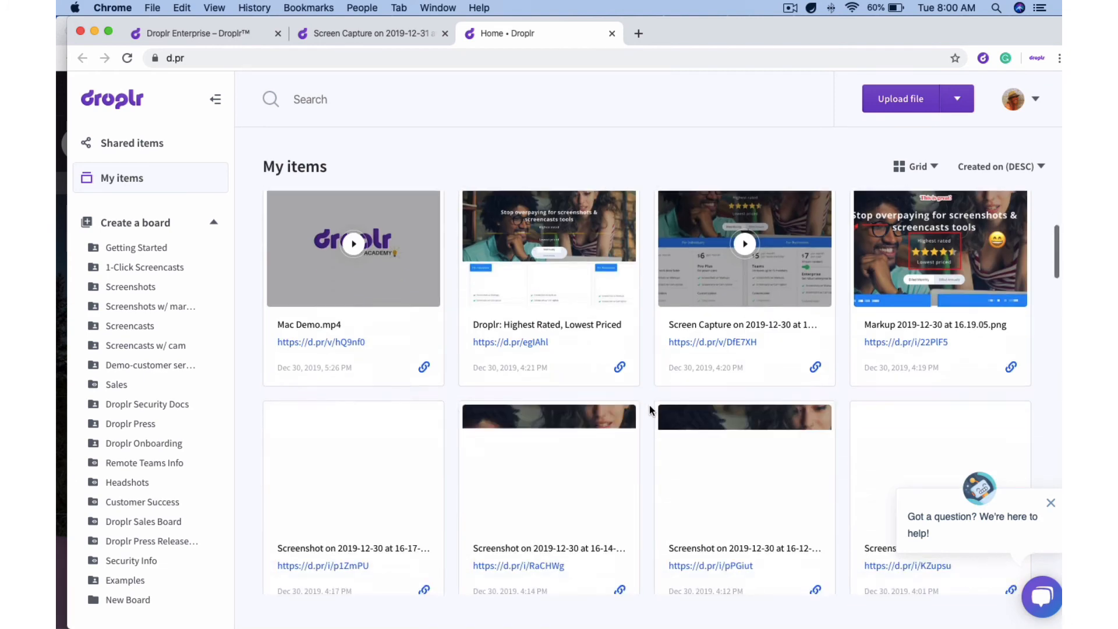
scroll(648, 405, "up", 4)
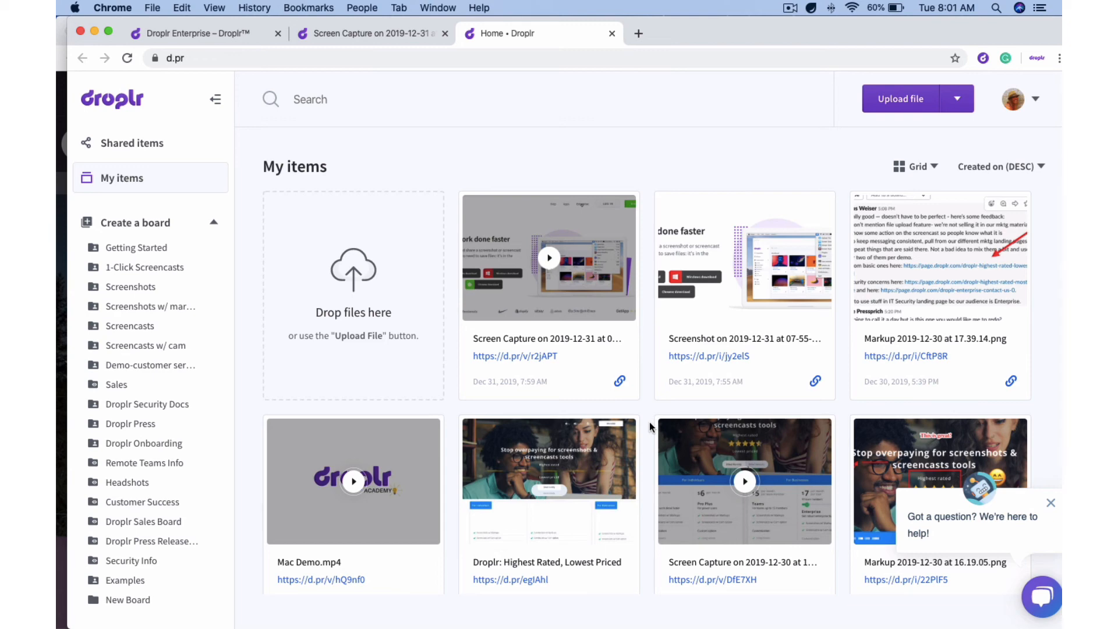
scroll(650, 425, "down", 3)
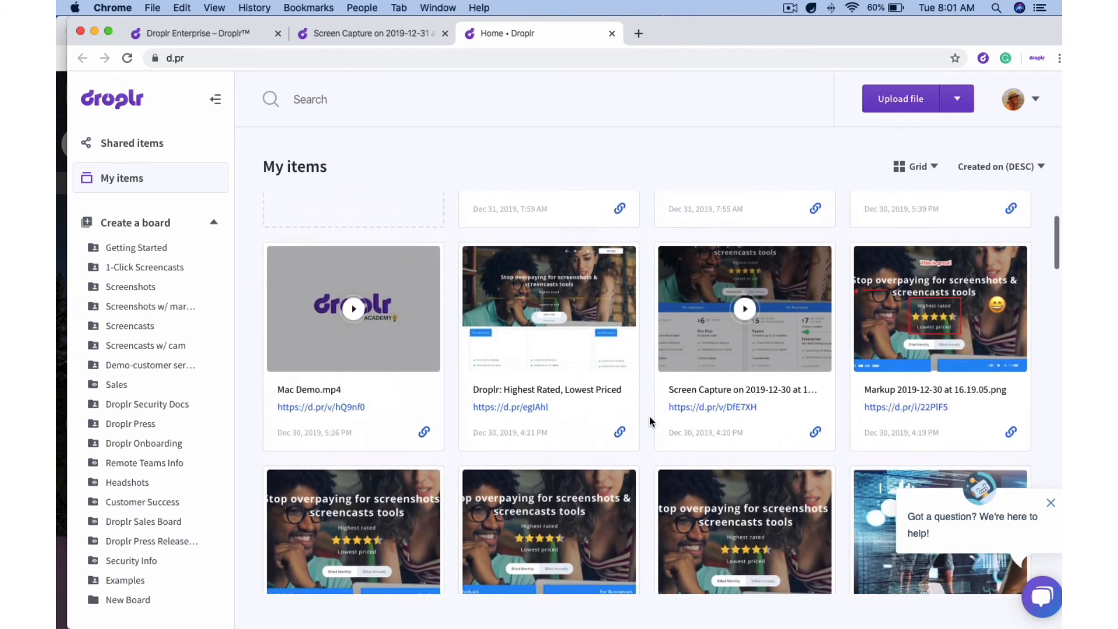
scroll(648, 417, "down", 5)
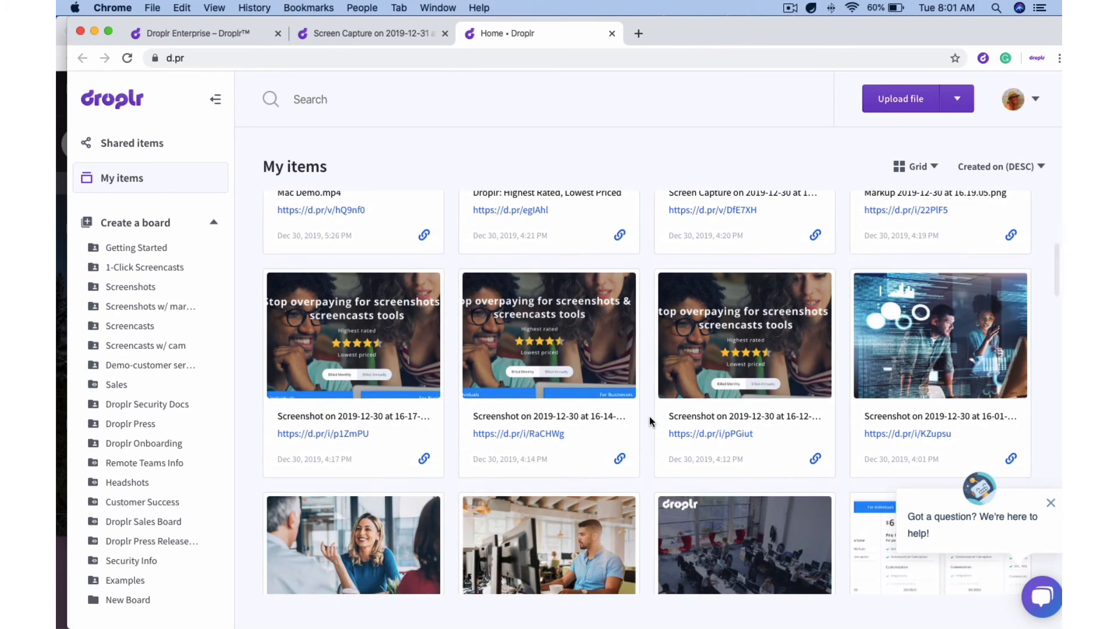
scroll(649, 416, "up", 10)
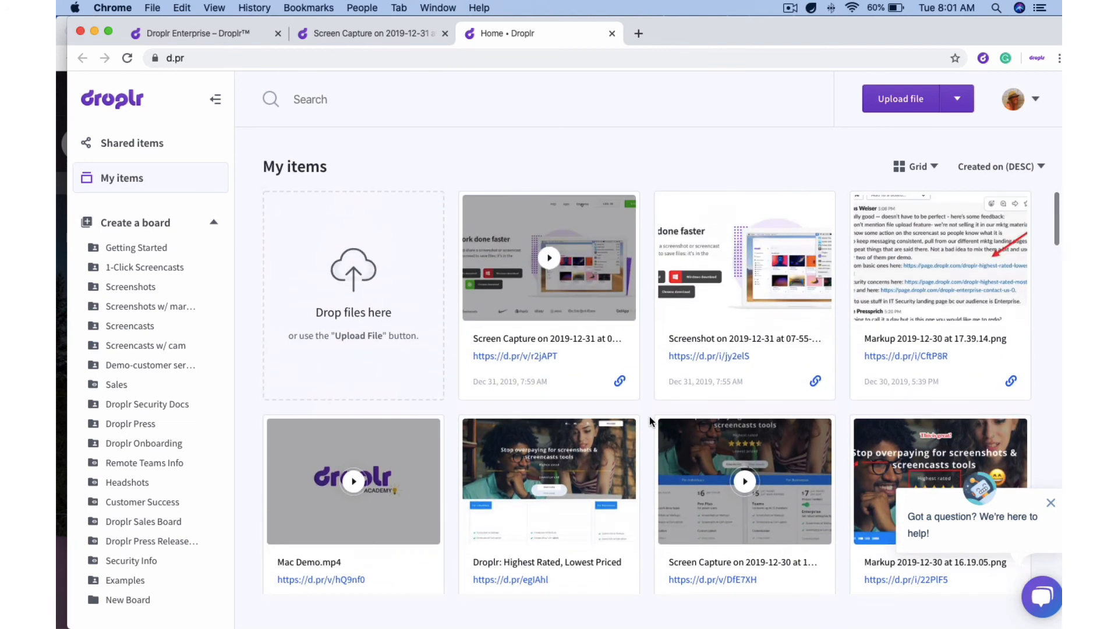
left_click(931, 167)
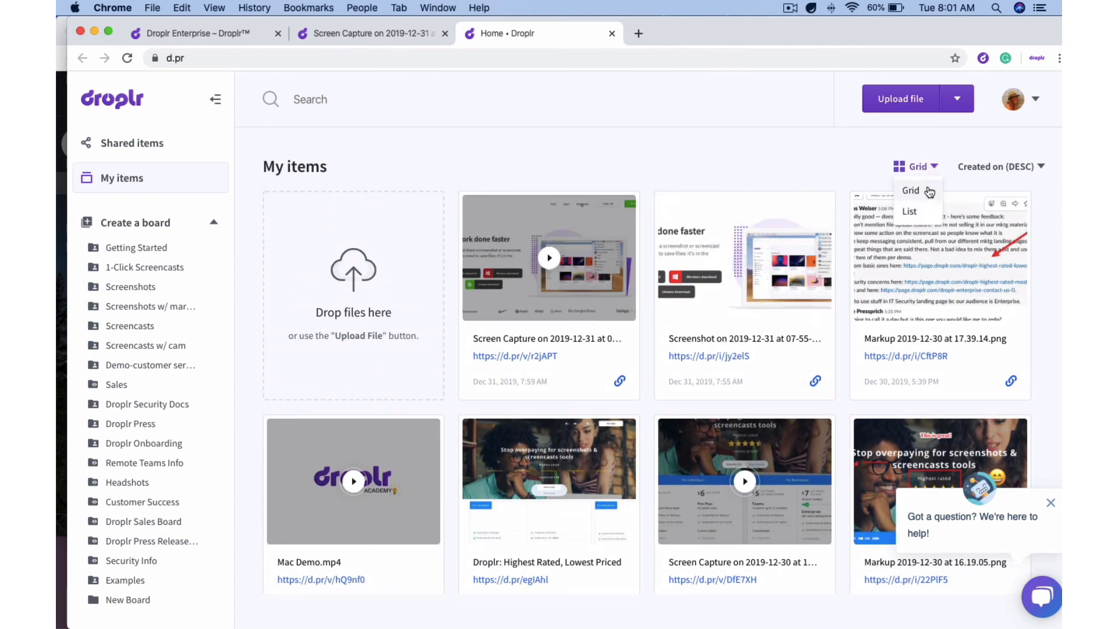
left_click(1016, 168)
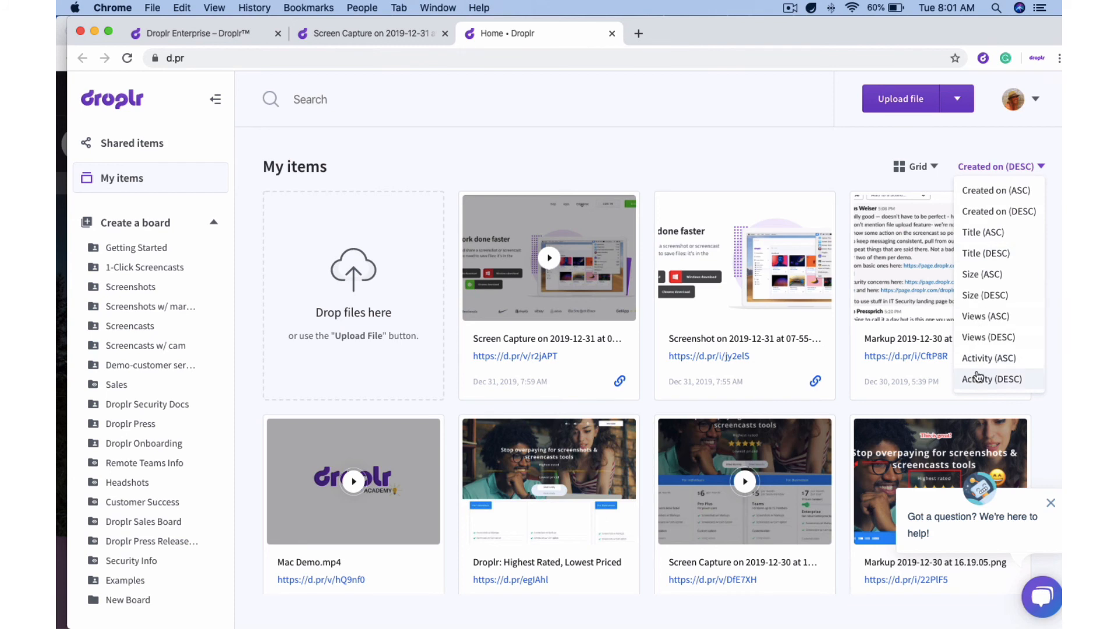
left_click(997, 167)
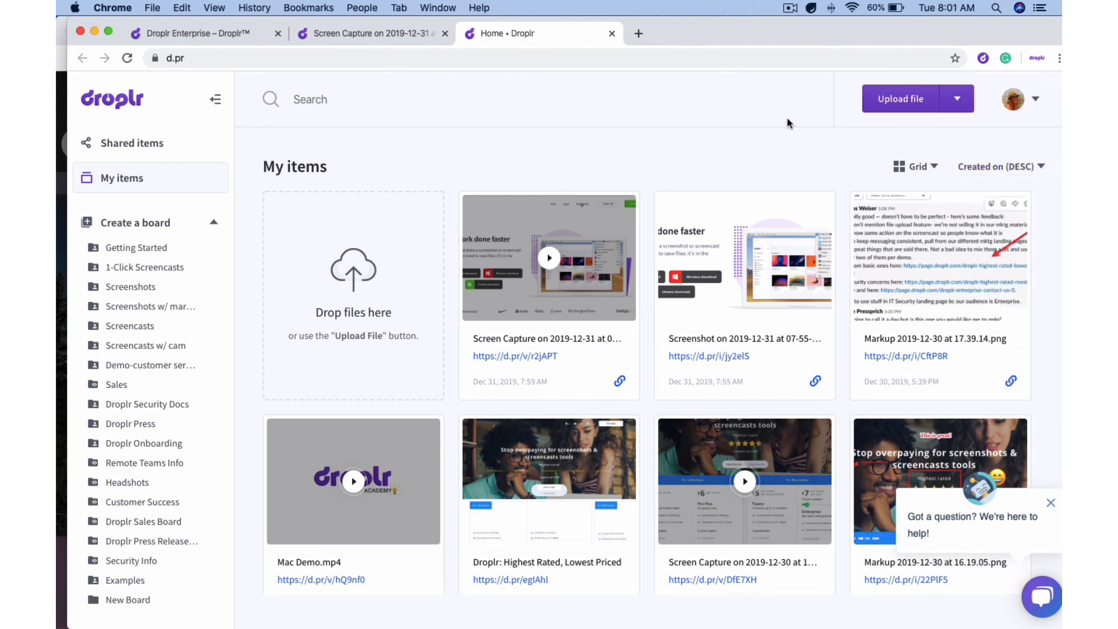
Select the three newest first-row cards, then range-select the whole second row
left_click(474, 206)
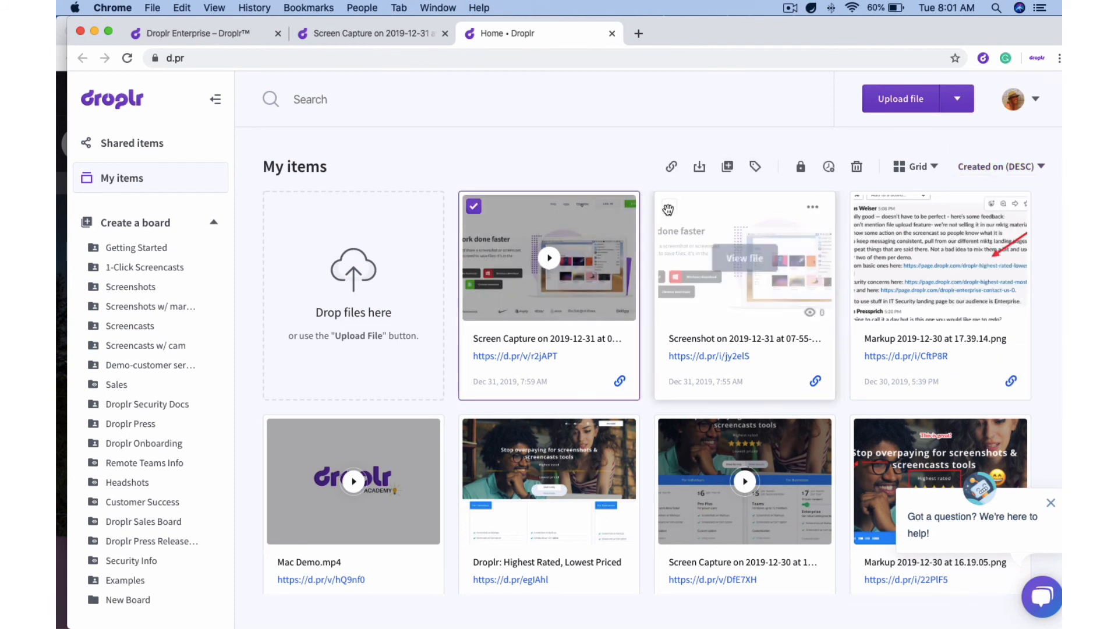
left_click(670, 207)
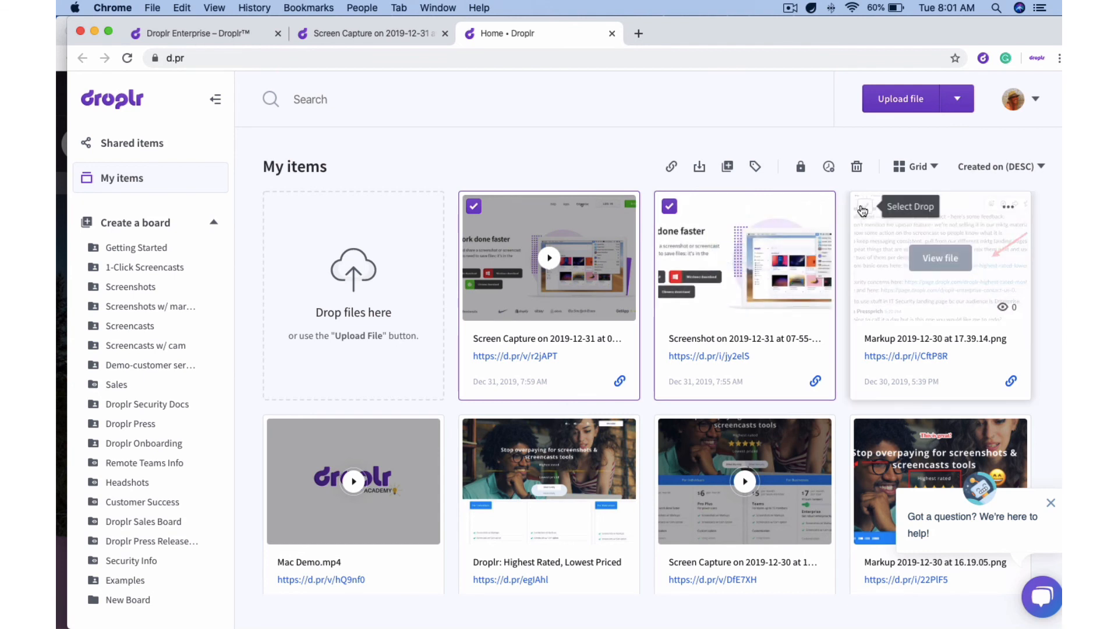
left_click(864, 206)
left_click(865, 430, "shift")
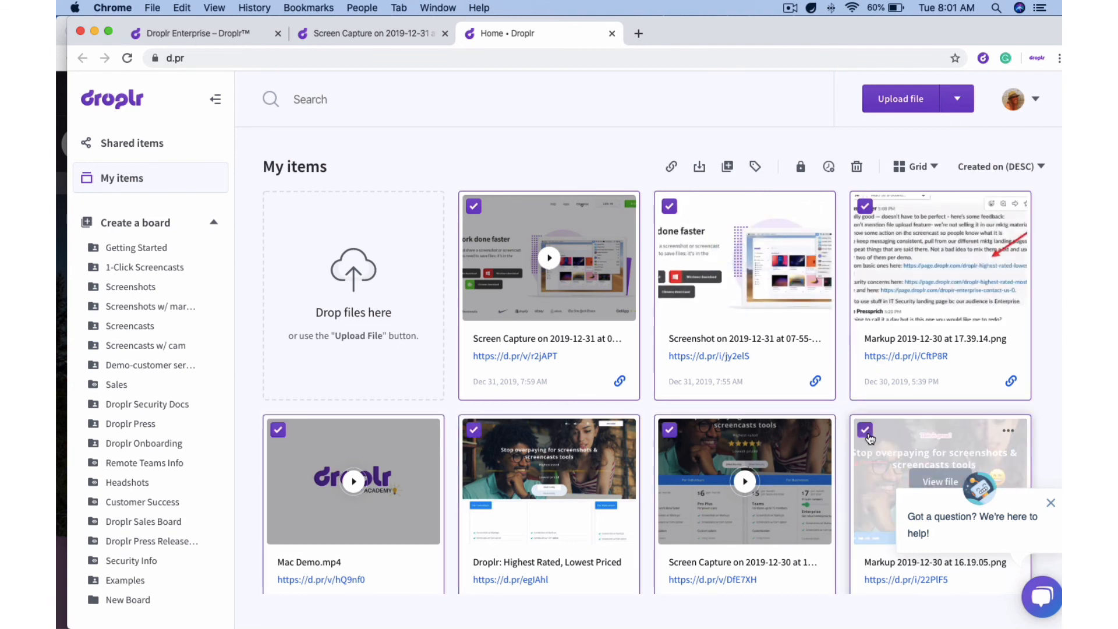